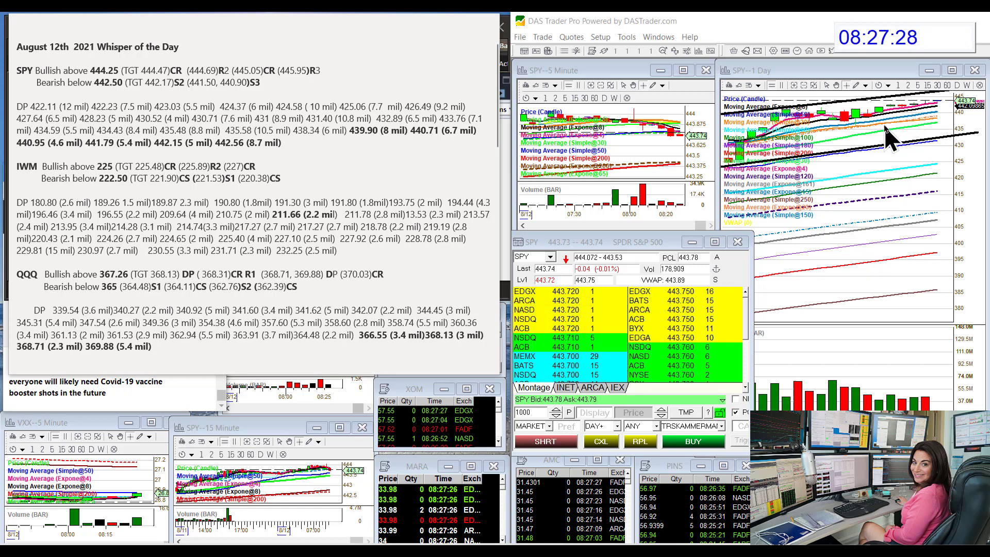
- Load IWM into the montage and linked charts
click(536, 257)
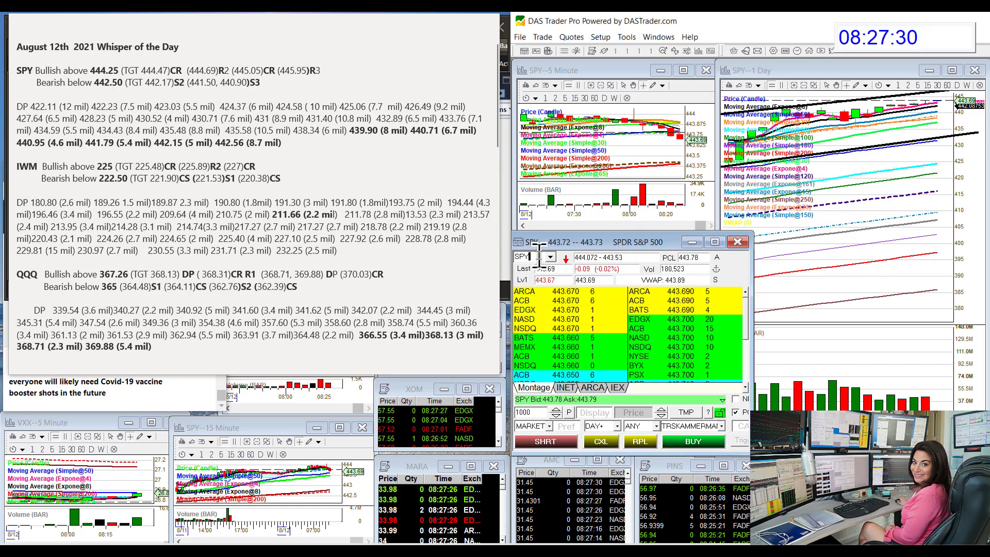
text(IWM)
key(Return)
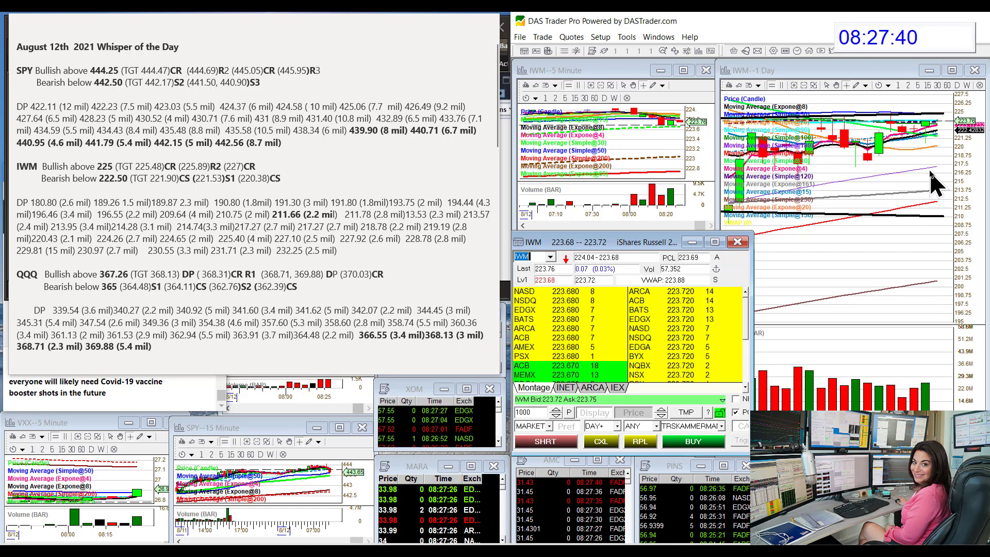
- Replace IWM with QQQ in the montage symbol box
click(541, 256)
key(BackSpace)
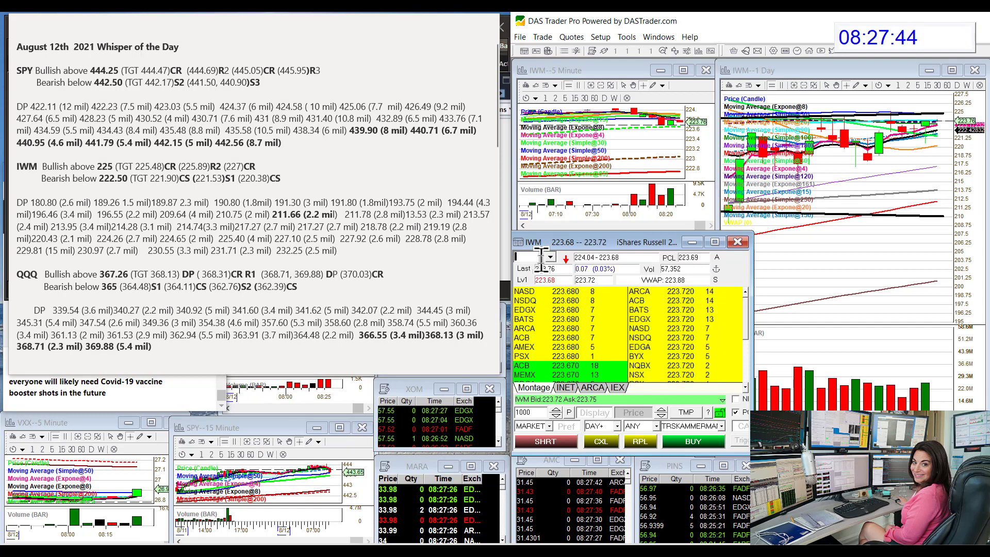
text(QQQ)
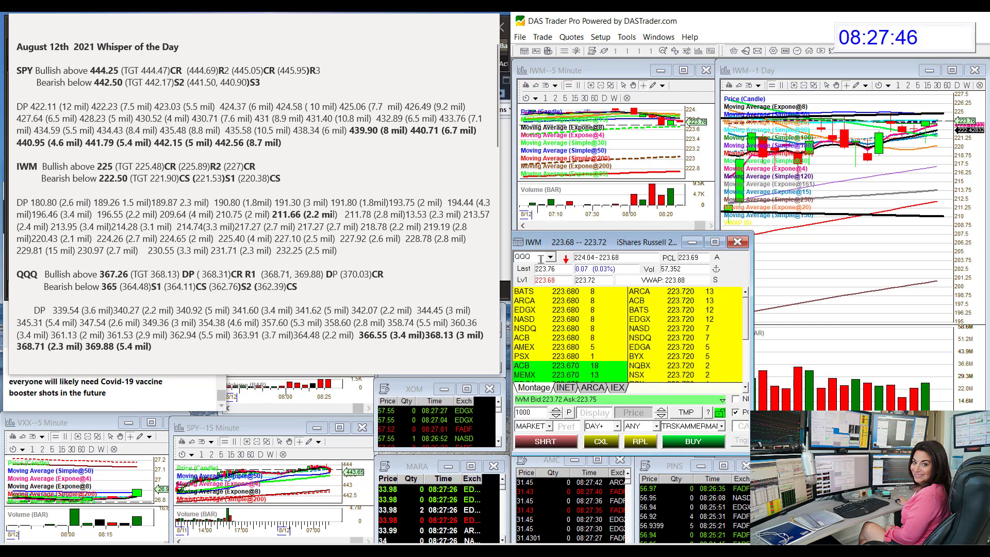
key(Return)
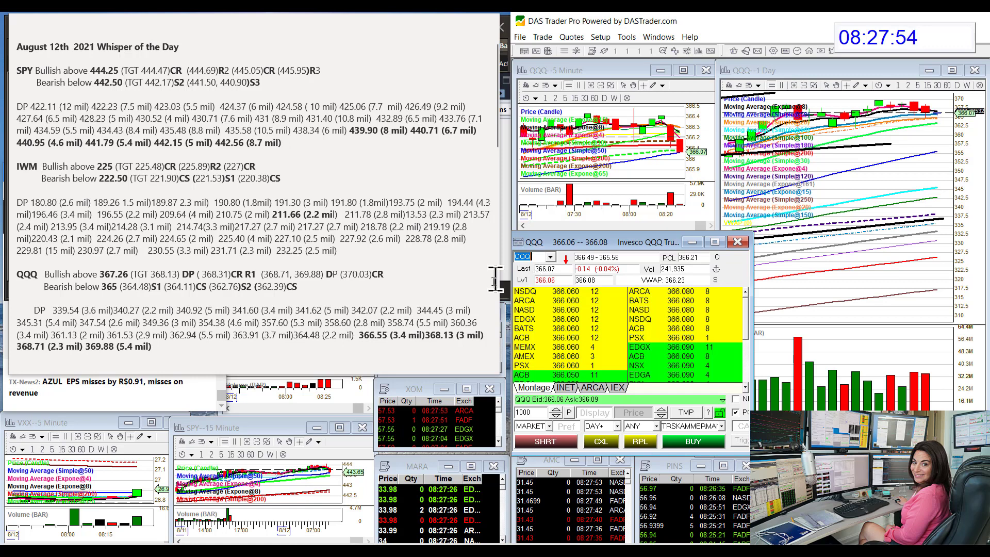
- Highlight the QQQ dark pool levels in the notes, including the DP before 370.03
click(361, 341)
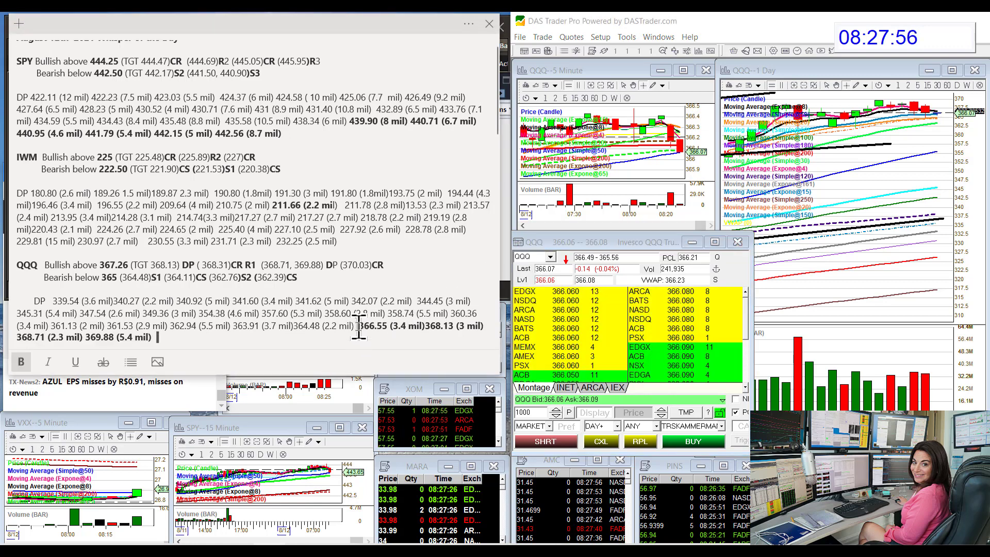
drag(360, 325, 400, 336)
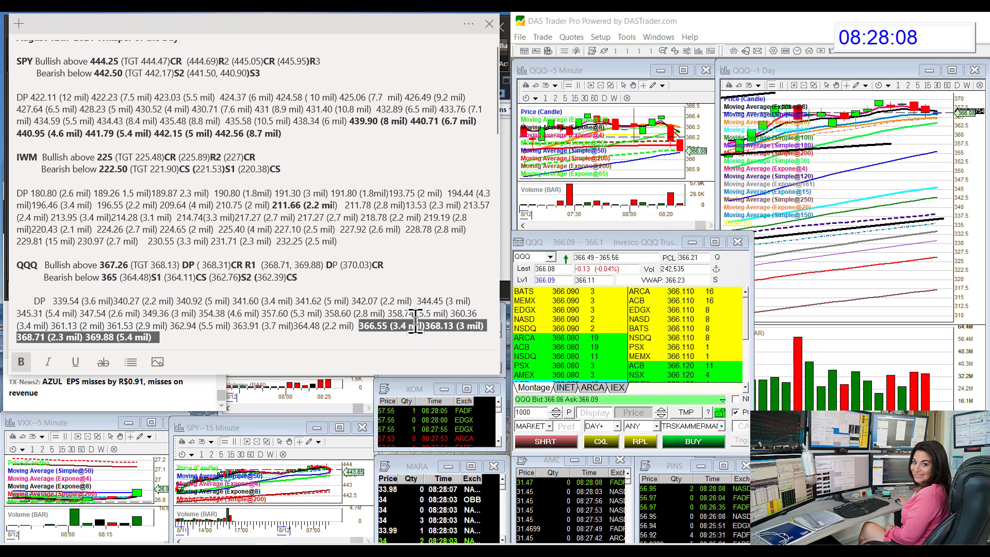
click(274, 265)
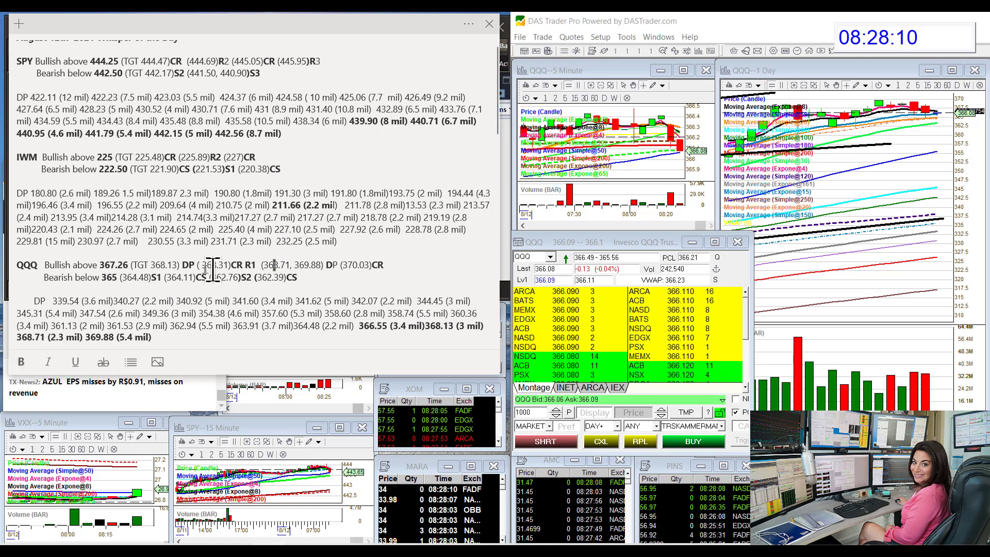
double_click(190, 265)
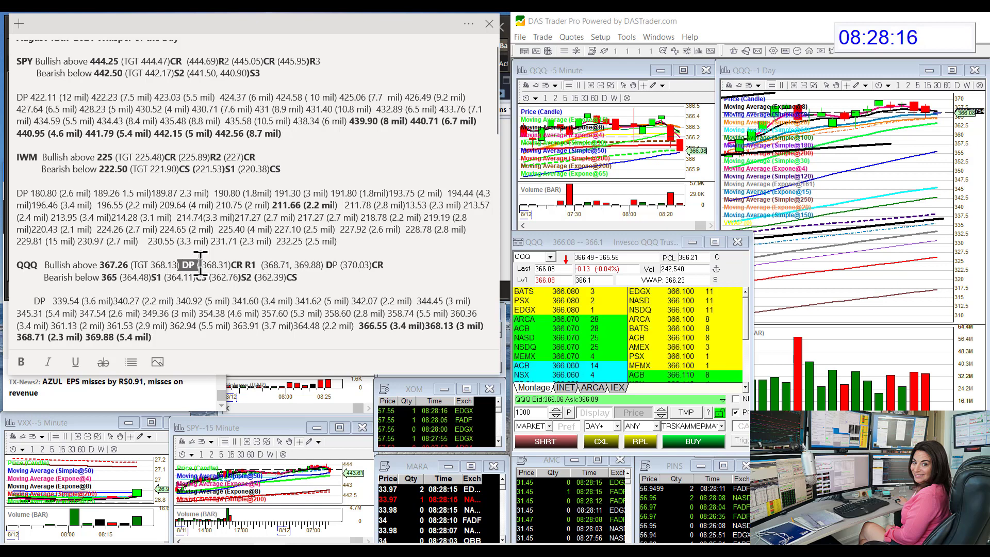
click(326, 265)
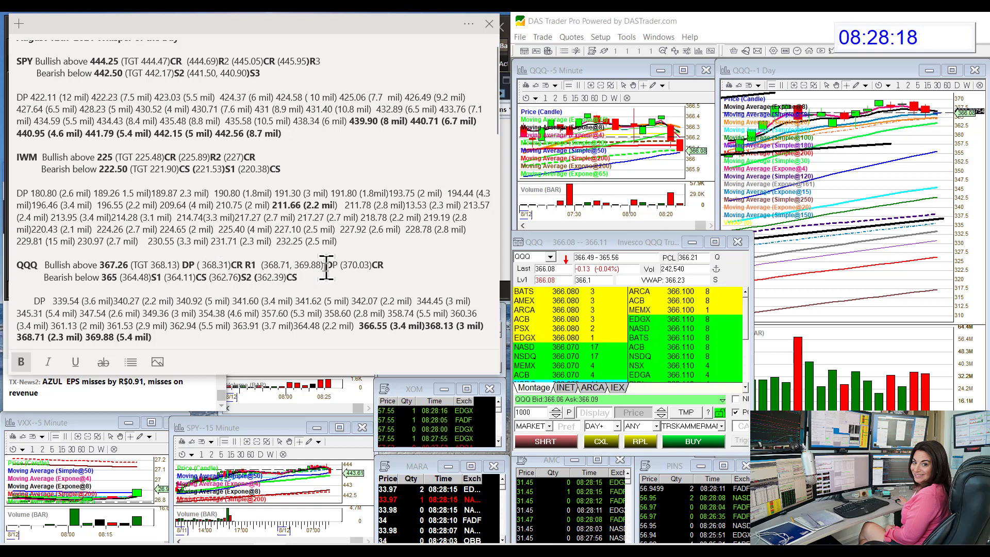
drag(326, 266, 338, 266)
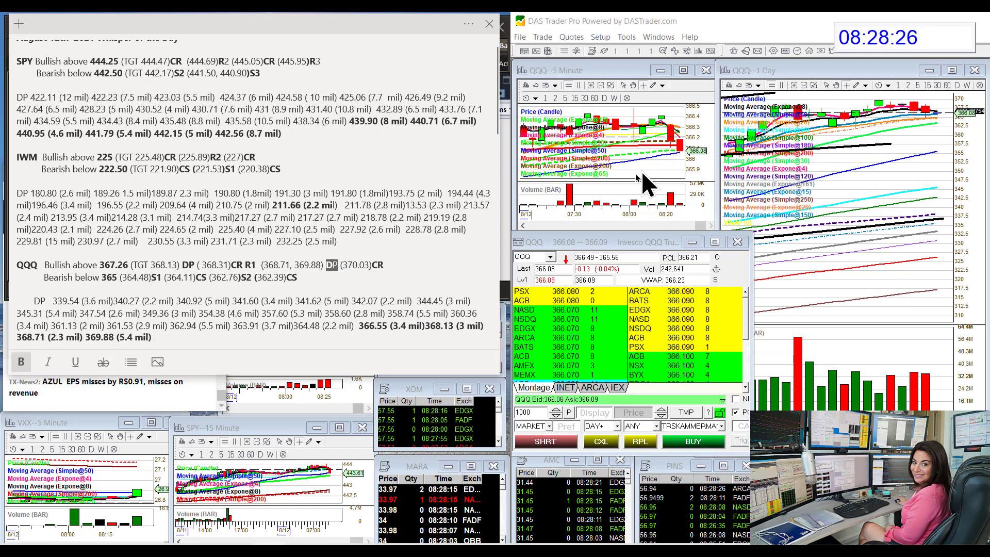
- Scroll the notes down to the ES_F, NQ_F, CL_F and GC_F futures levels
click(540, 256)
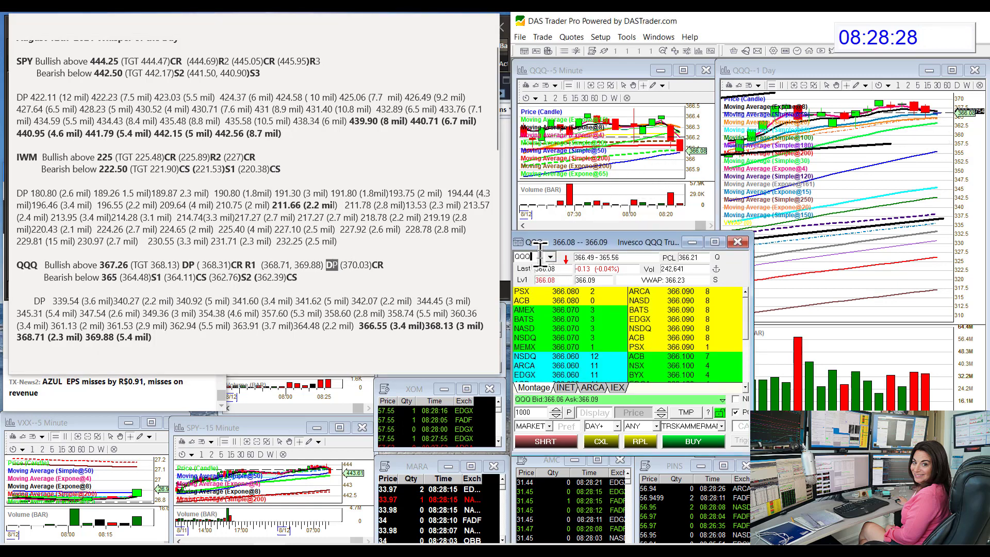
scroll(402, 256, down, 3)
scroll(402, 257, down, 2)
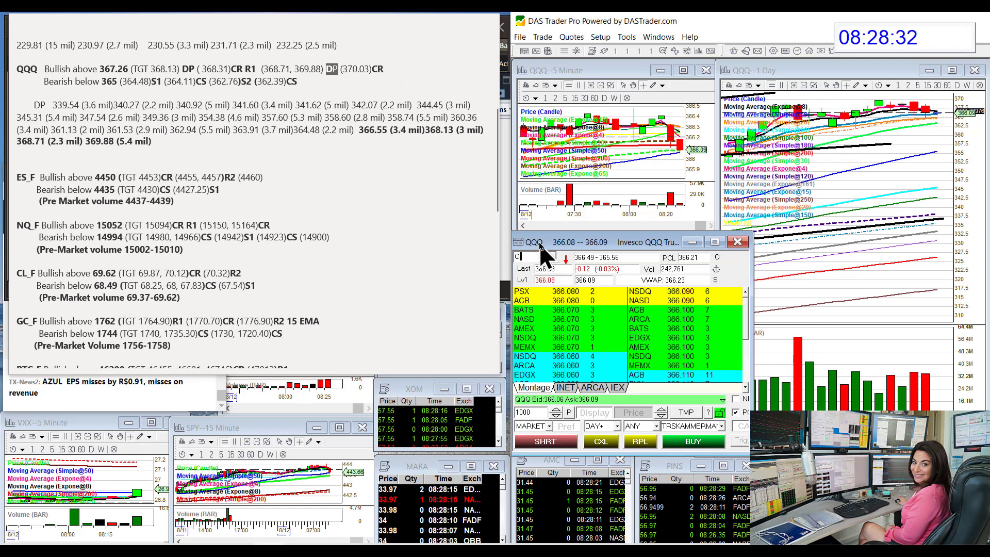
- Load #ES, then the E-mini Nasdaq futures #NQ, into the montage and charts
text(#ES)
key(Return)
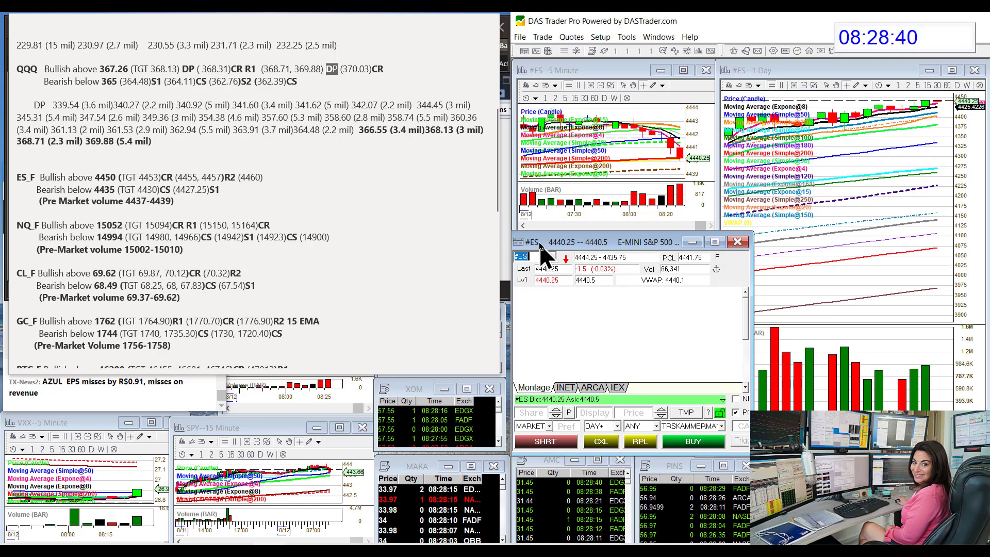
text(#NQ)
key(Return)
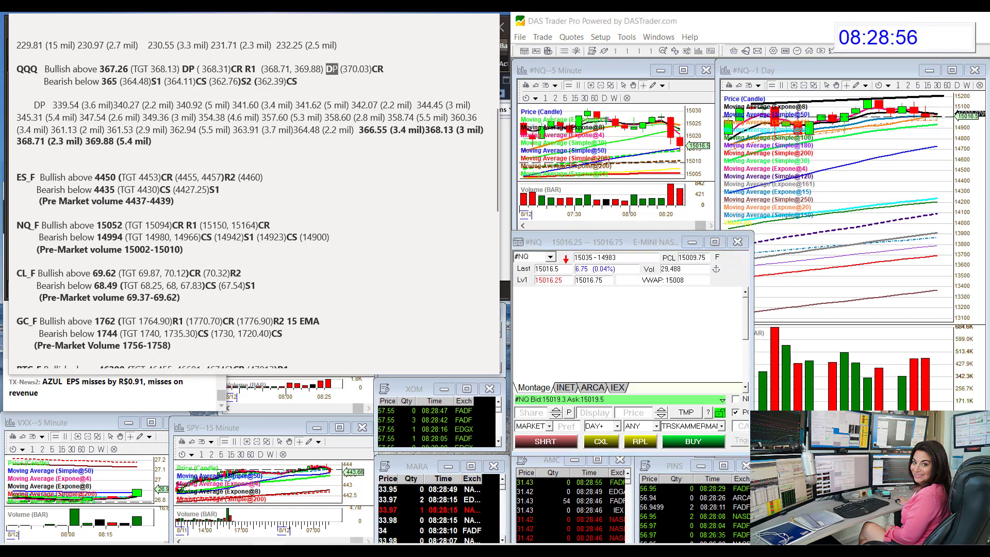
- Move thinkorswim over DAS and view /CL at 20 Y : W, then back at 5 D : 5m
drag(989, 98, 585, 67)
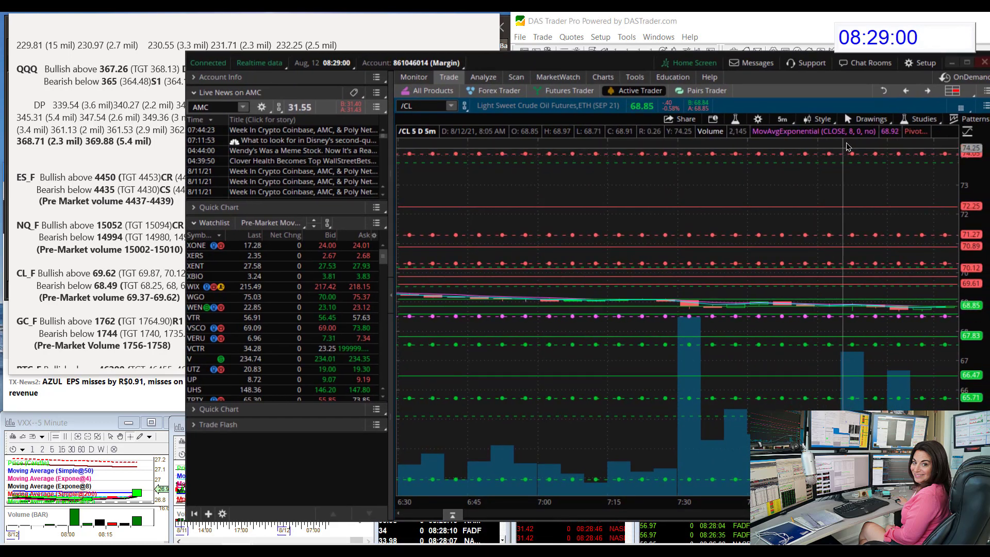
click(781, 120)
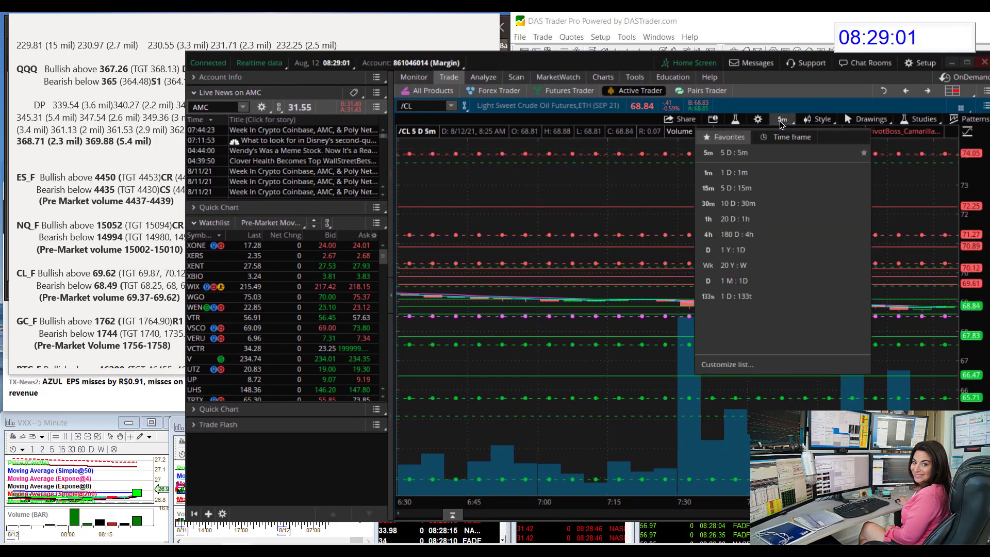
click(712, 266)
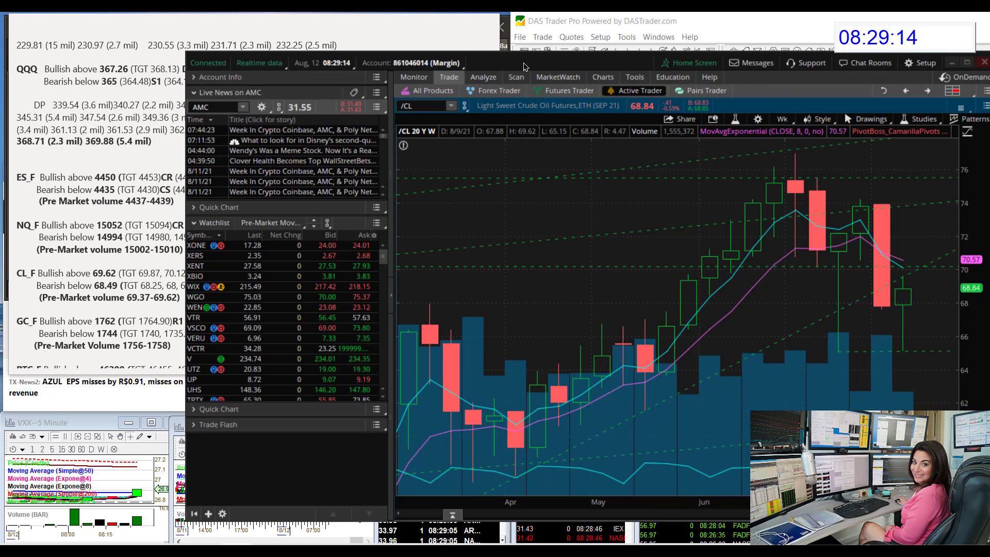
click(782, 119)
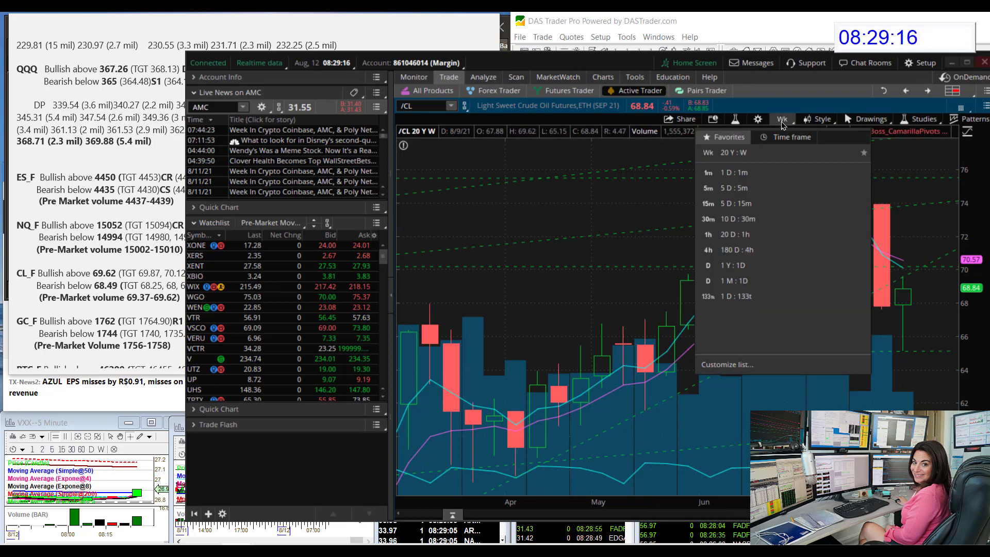
click(730, 190)
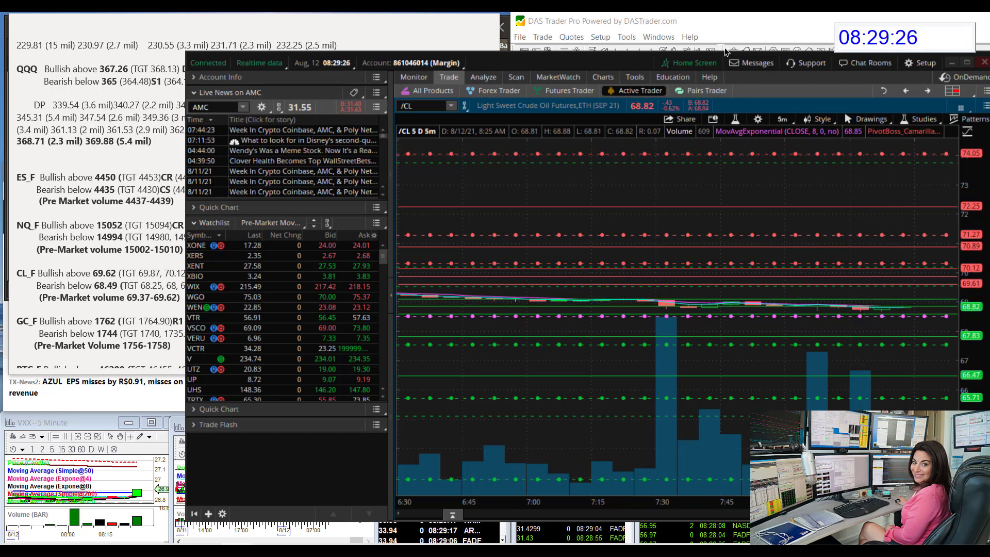
- Load #CRD in DAS, draw a red line across its daily candles, then return to thinkorswim
click(711, 26)
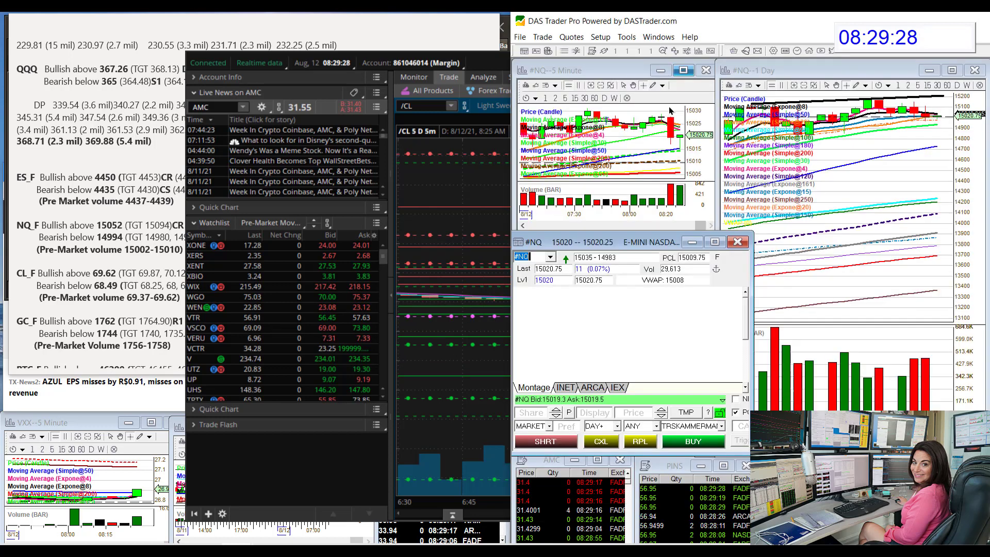
text(#C)
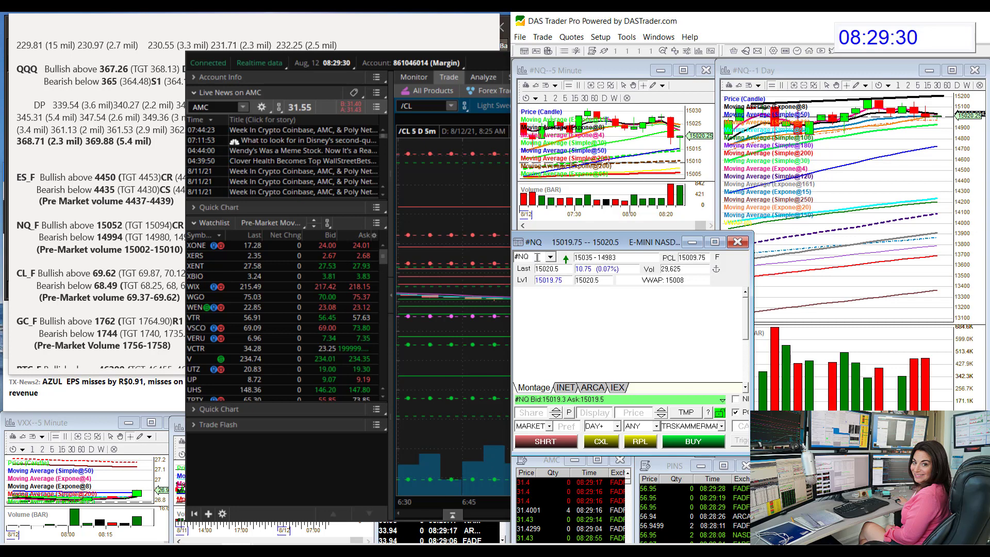
text(RD)
key(Return)
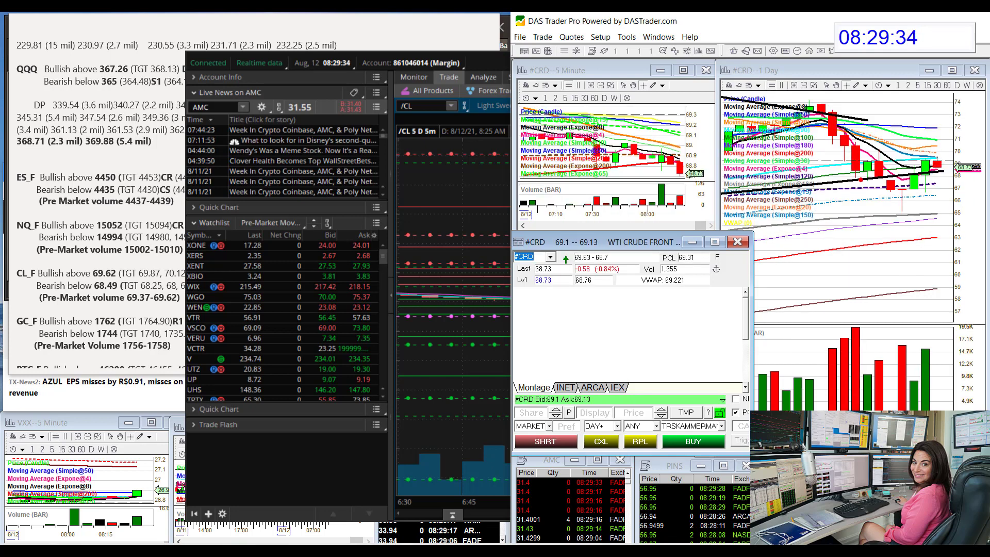
mouse_move(860, 159)
mouse_down()
mouse_move(908, 218)
mouse_move(949, 163)
mouse_up()
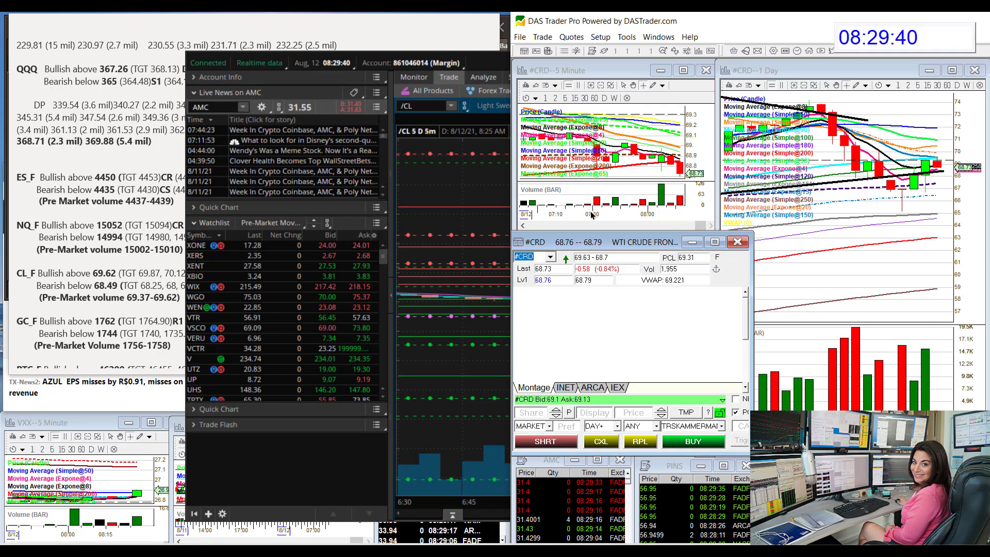
click(420, 104)
- Load /GC Gold Futures on the thinkorswim chart
text(/GC)
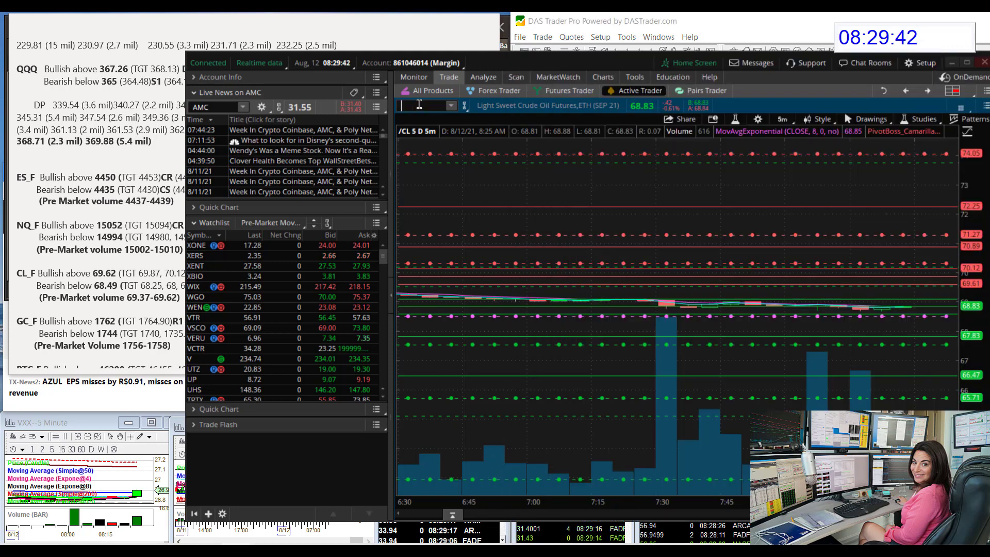
key(Return)
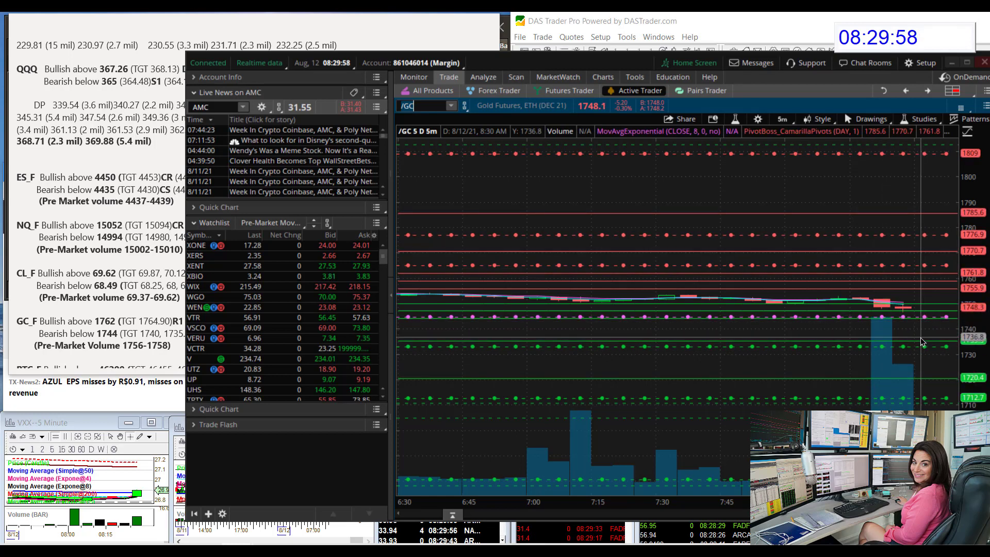
key(alt)
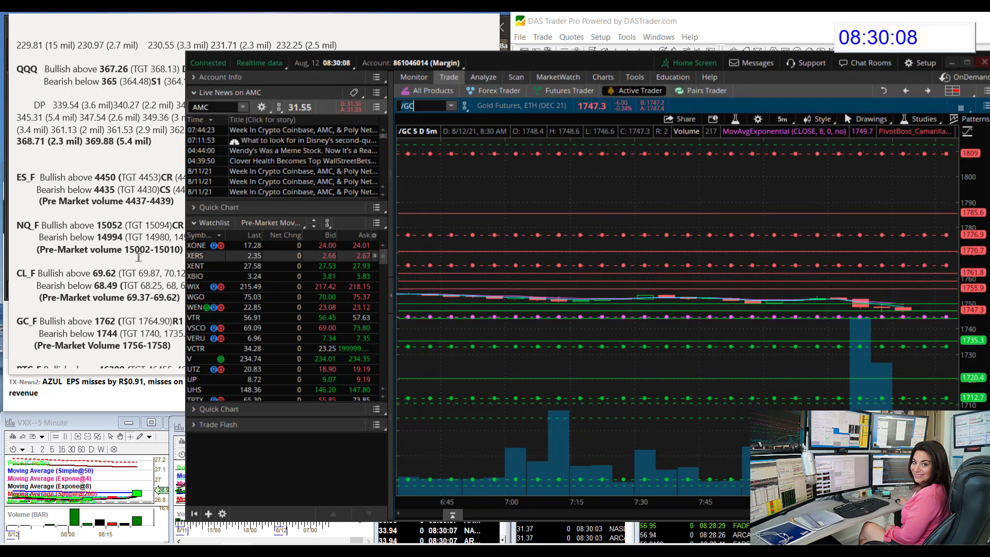
- Replace the gold symbol with /BTC Bitcoin Futures, fixing the doubled slash
scroll(123, 260, down, 1)
scroll(123, 260, down, 3)
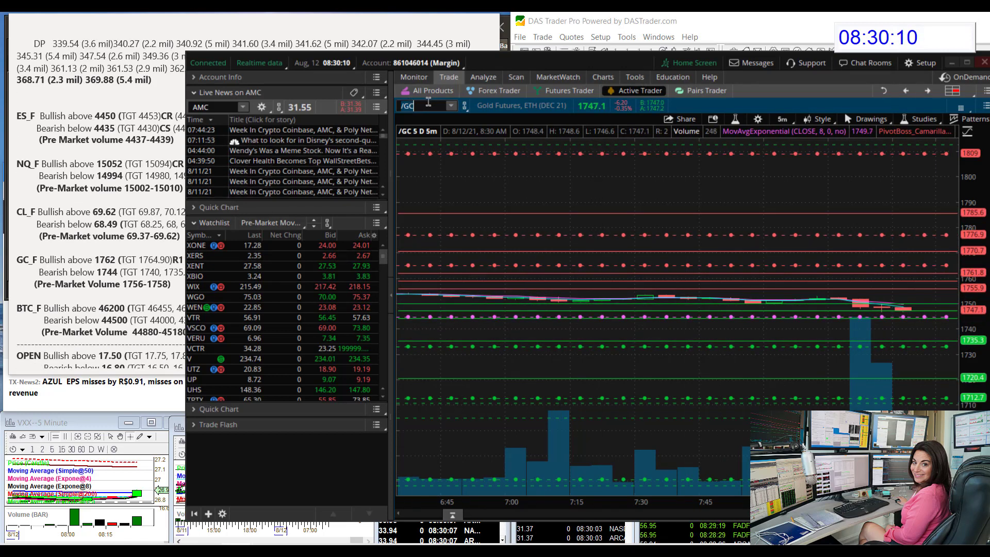
key(BackSpace)
key(BackSpace)
text(//)
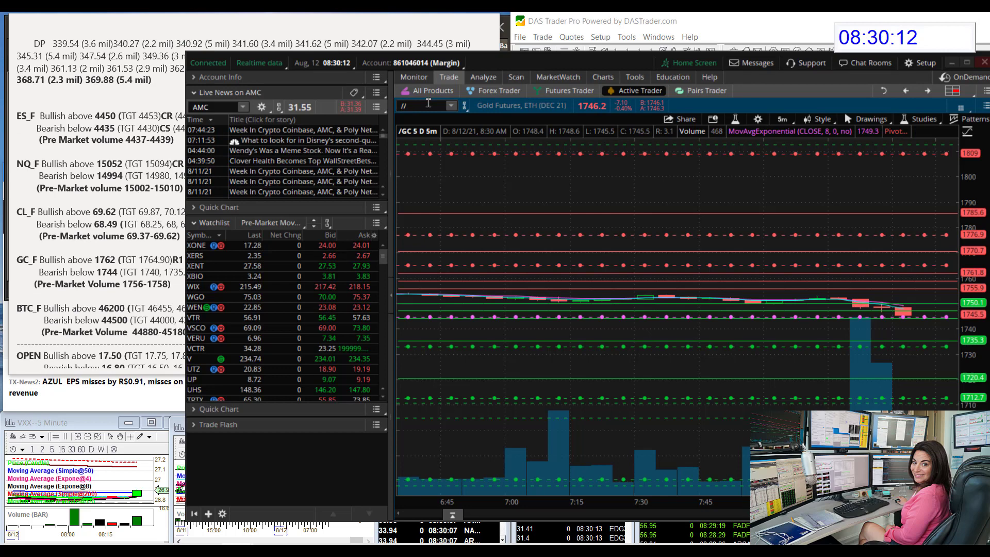
text(BTC)
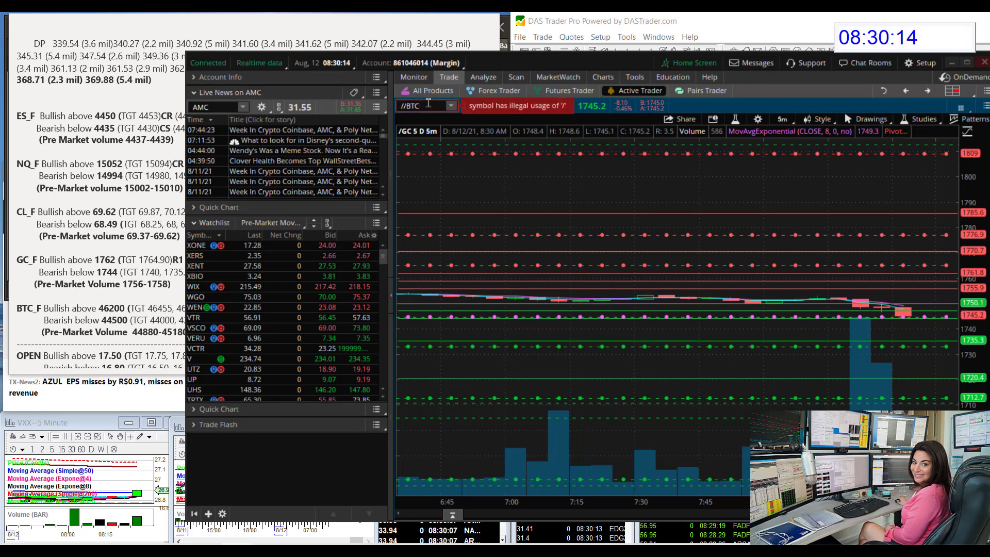
key(BackSpace)
key(BackSpace)
key(BackSpace)
key(BackSpace)
text(BTC)
key(Return)
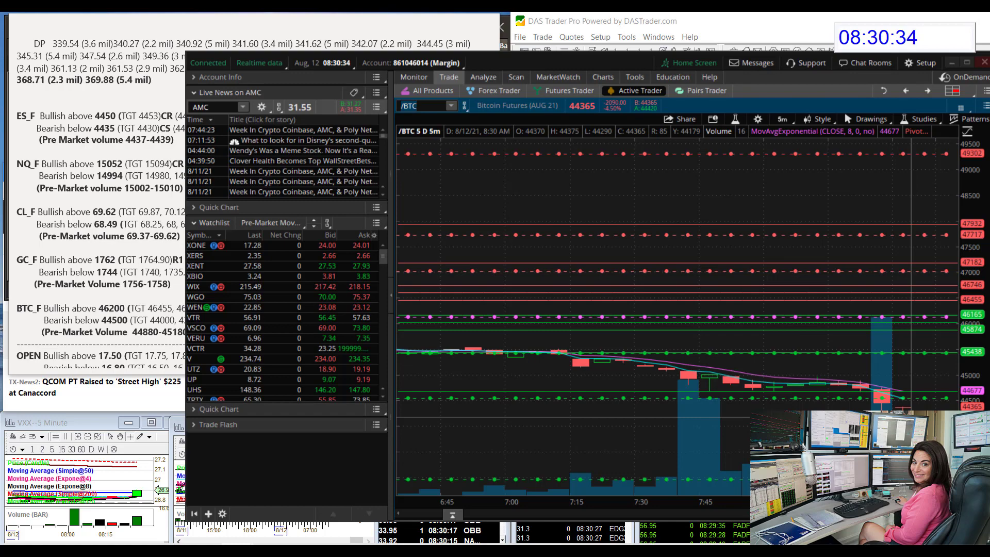
- Return to DAS and load OPEN into the montage in place of CRD
click(952, 62)
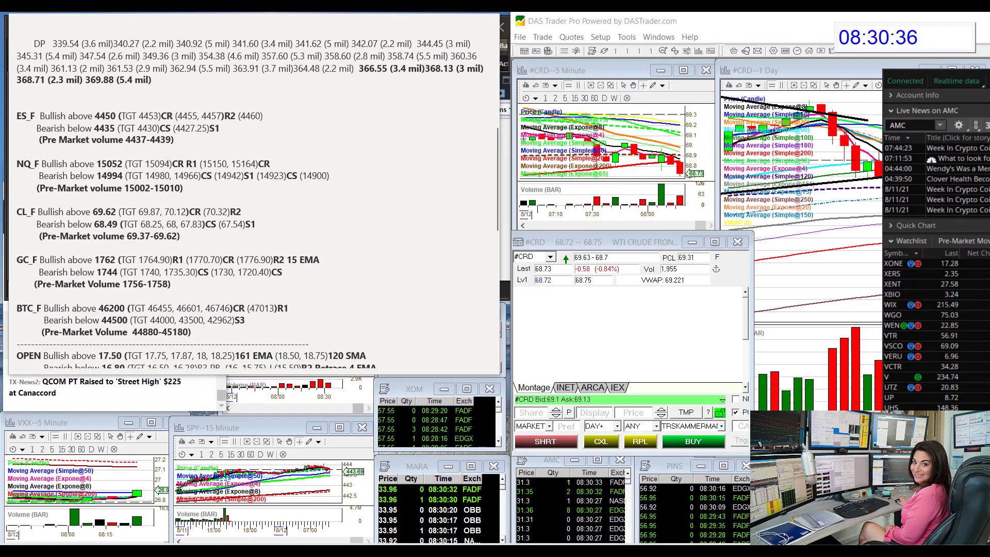
scroll(251, 211, down, 10)
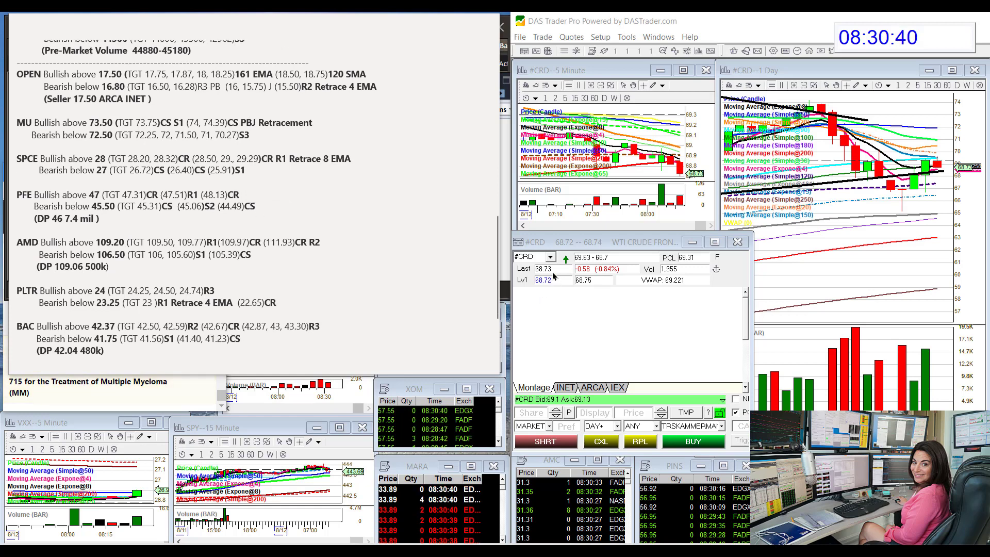
click(535, 257)
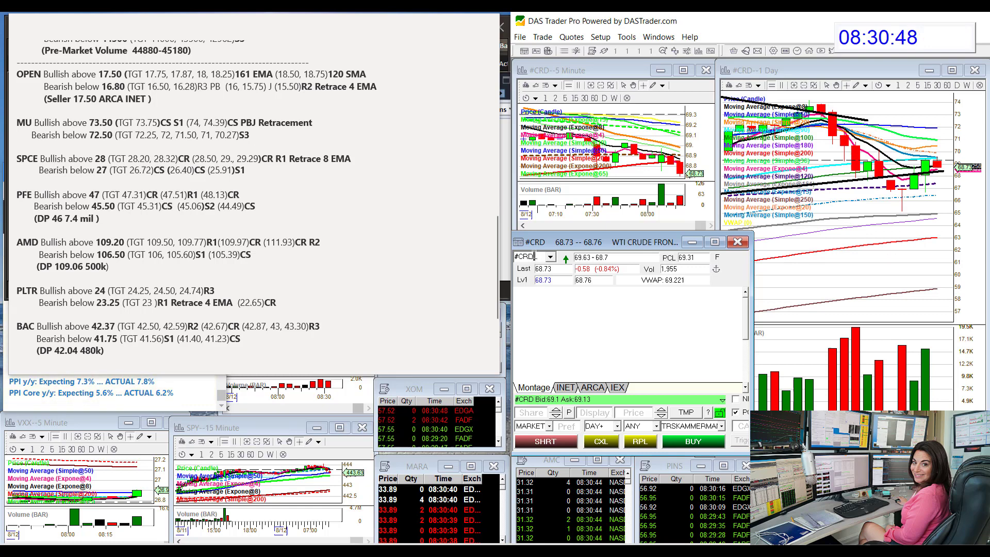
key(BackSpace)
text(OPEN)
key(Return)
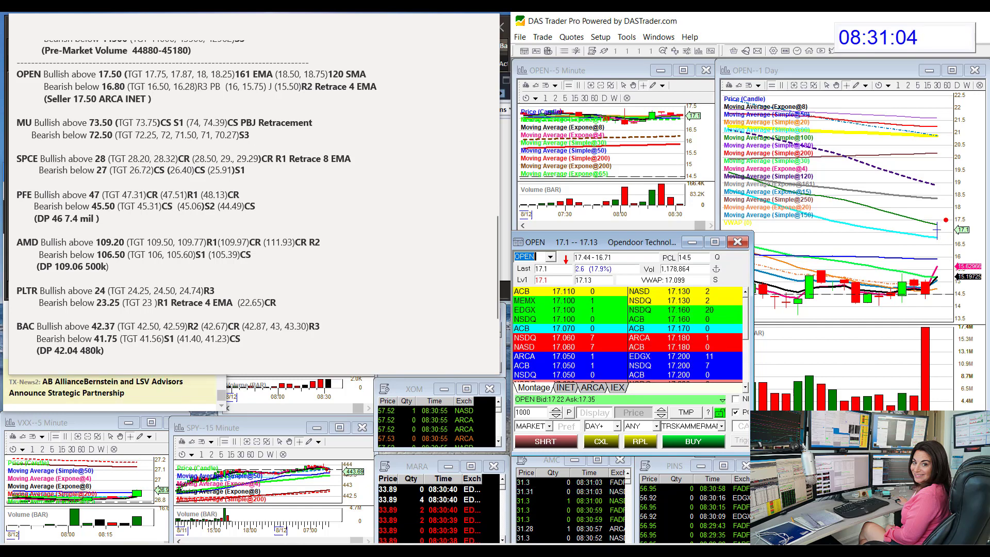
- Draw a red marker on the OPEN daily chart, then clear the ticker
mouse_move(947, 221)
mouse_down()
mouse_move(948, 196)
mouse_move(937, 204)
mouse_up()
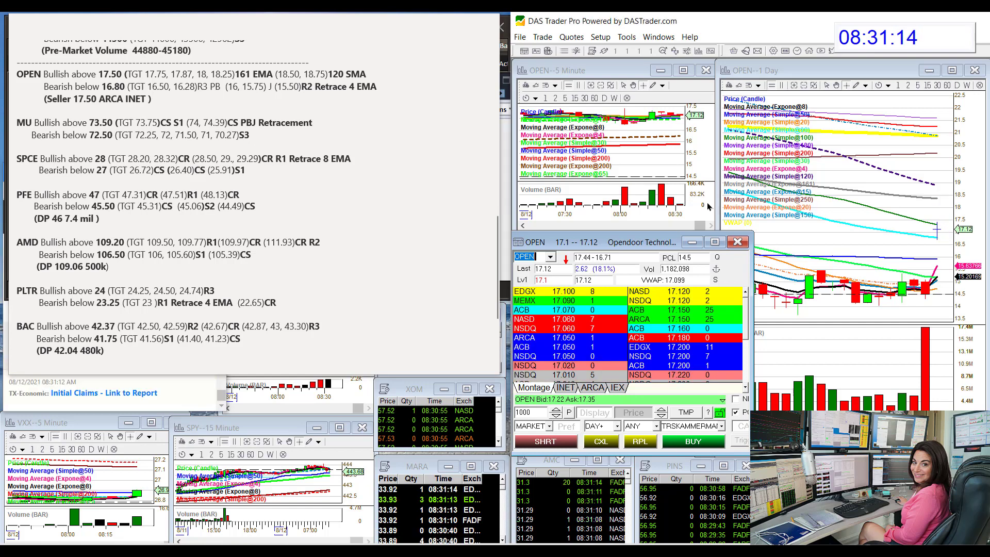
click(540, 255)
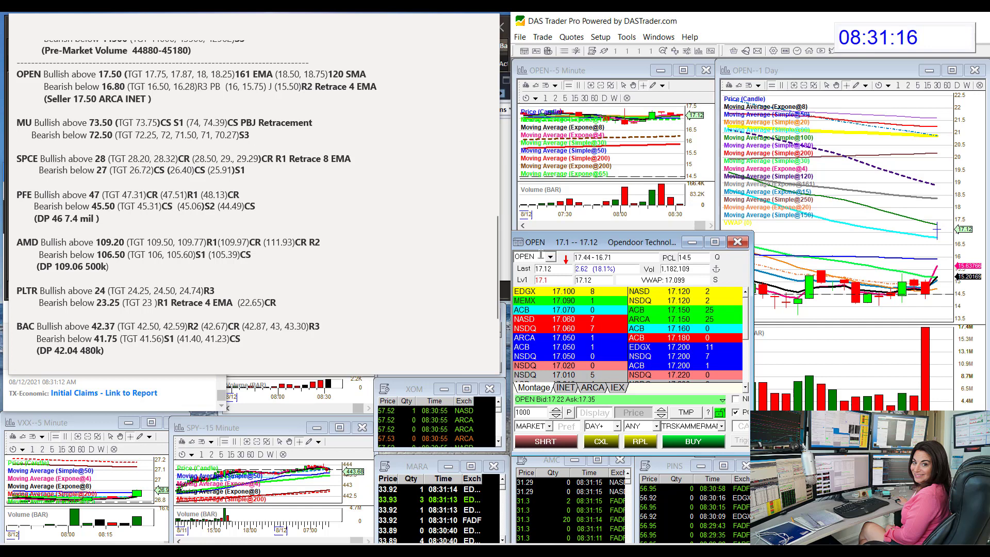
key(BackSpace)
key(BackSpace)
key(BackSpace)
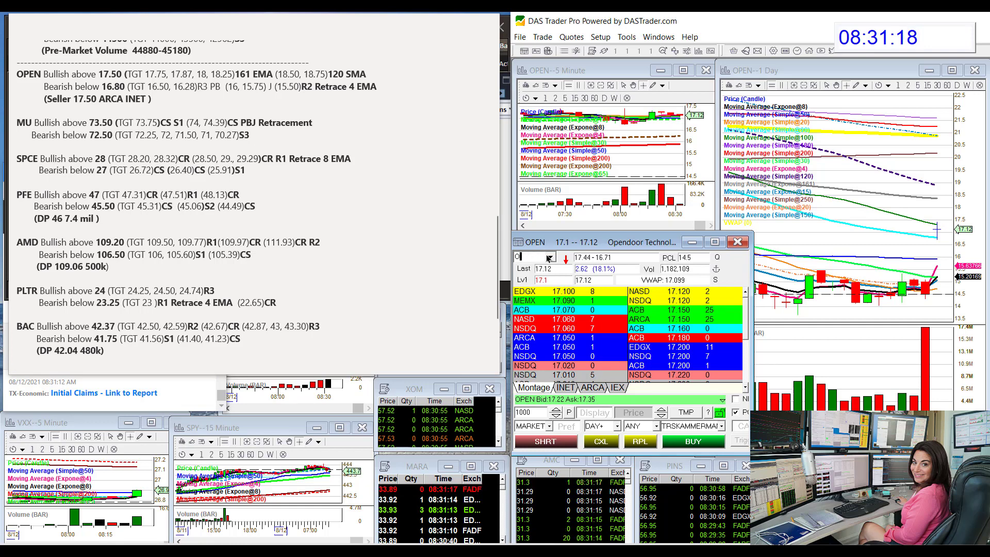
- Load MU into the montage and linked charts, check the 5-minute chart, then clear the ticker
text(MU)
key(Return)
text(MU)
key(Return)
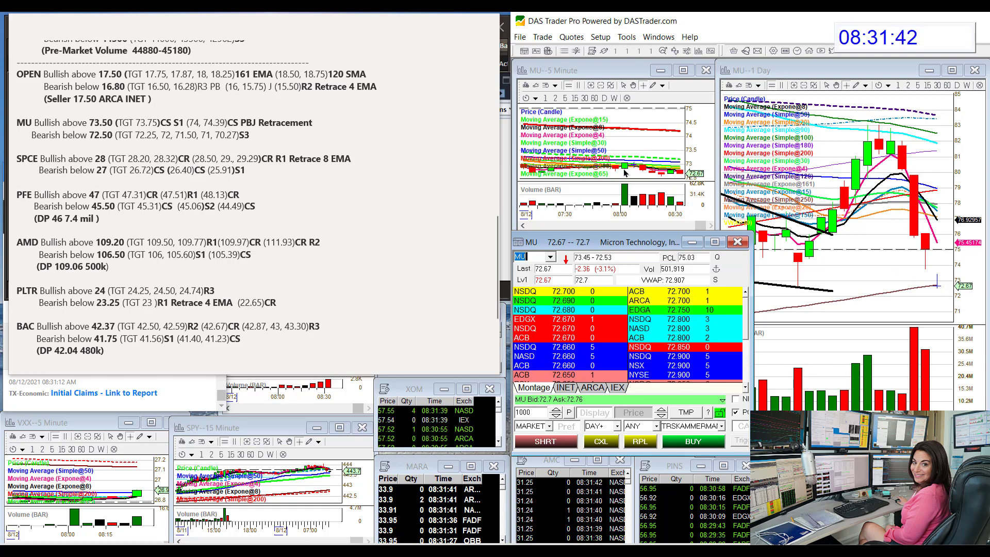
click(567, 216)
click(540, 274)
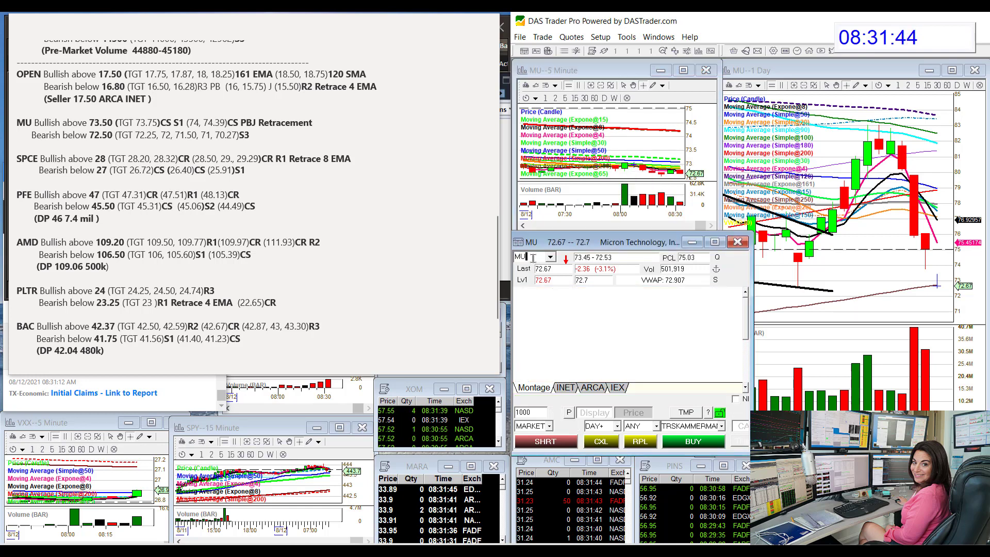
key(BackSpace)
key(BackSpace)
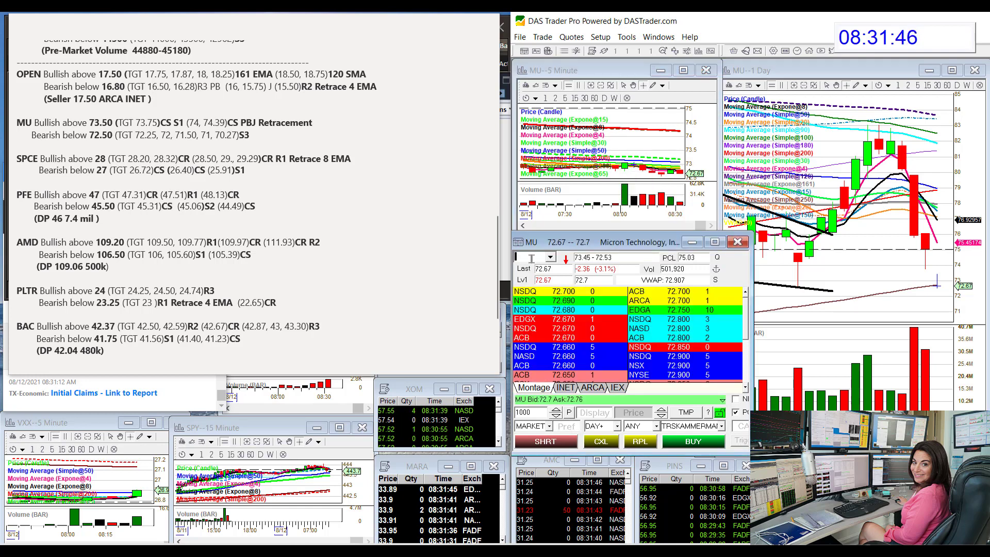
- Load SPCE, then replace it with PFE in the montage symbol box
text(S)
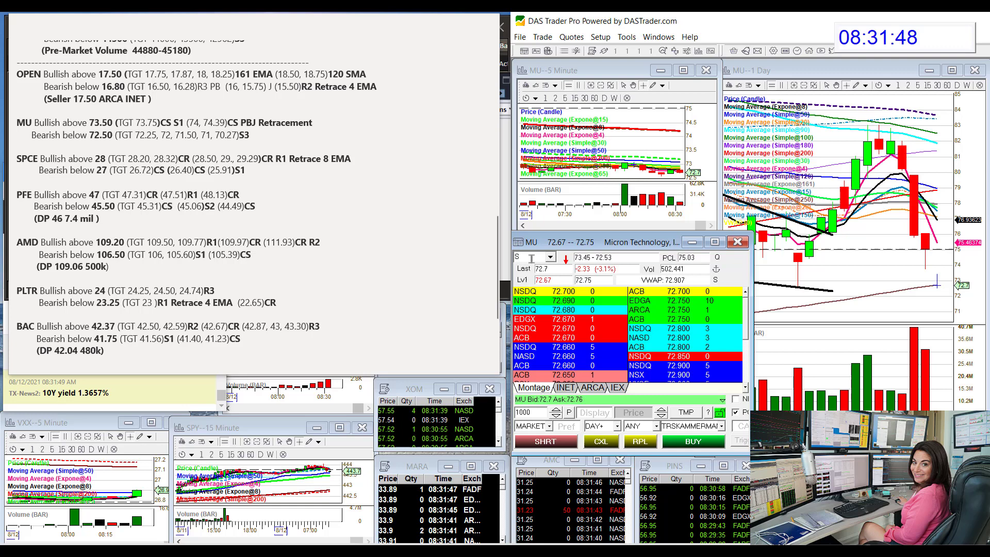
text(PCE)
key(Return)
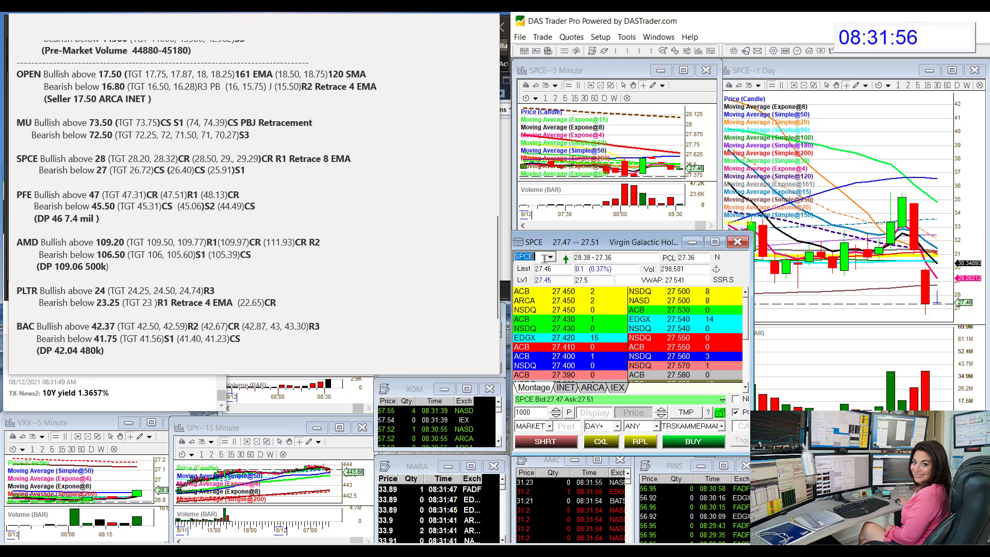
click(538, 257)
key(BackSpace)
key(BackSpace)
key(BackSpace)
key(BackSpace)
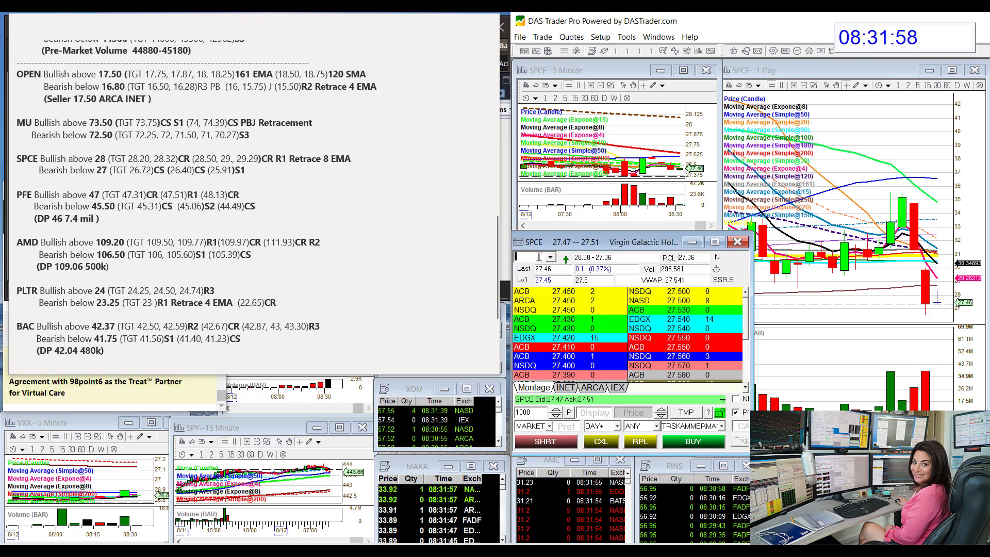
text(PFE)
key(Return)
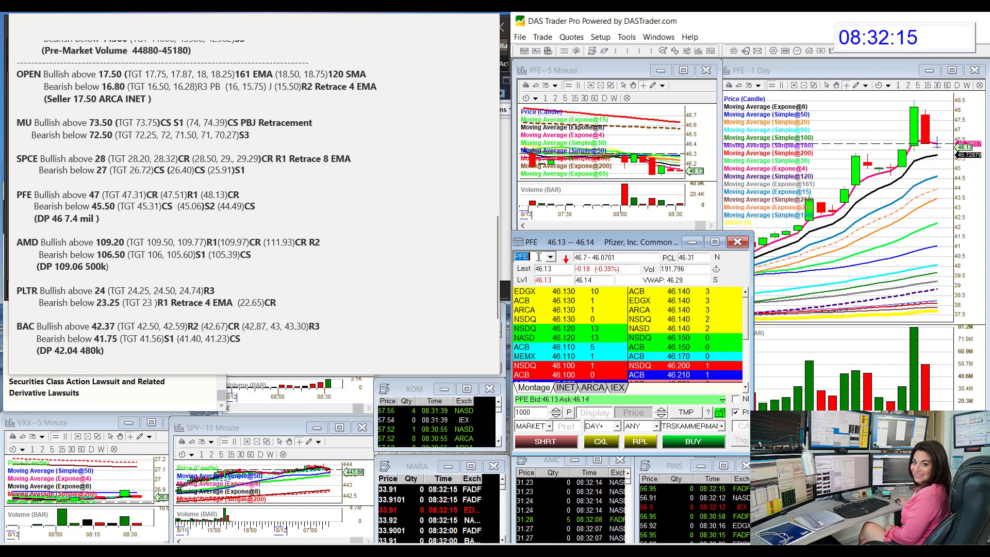
- Load AMD, sketch arrows up toward 118 and back down on its daily chart, then clear them and the symbol
text(AMD)
key(Return)
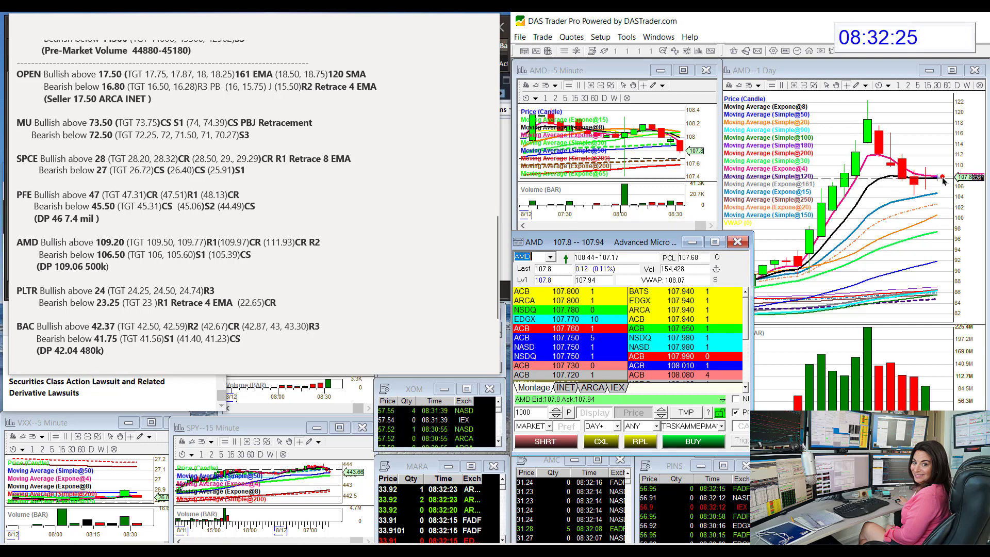
mouse_move(943, 178)
mouse_down()
mouse_move(955, 128)
mouse_move(941, 137)
mouse_up()
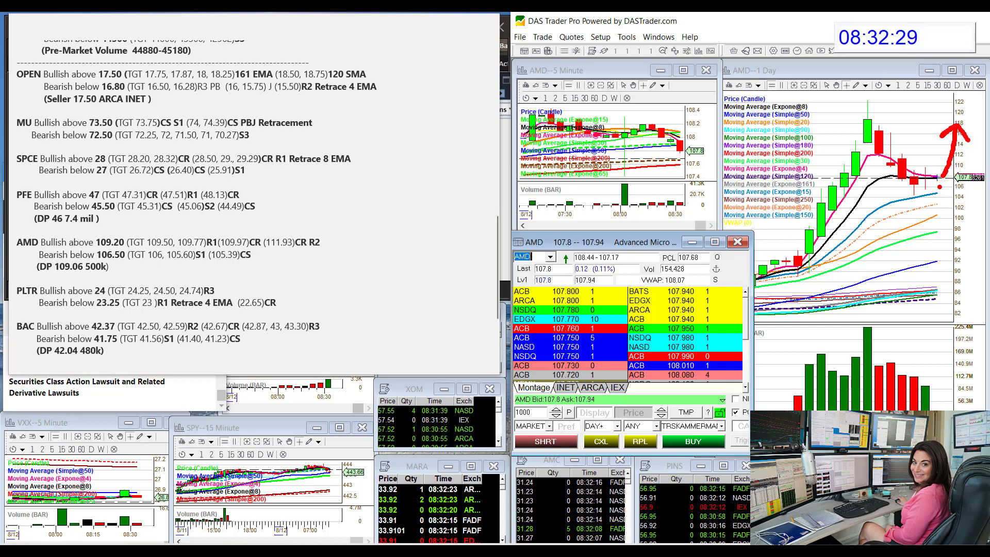
drag(942, 180, 943, 215)
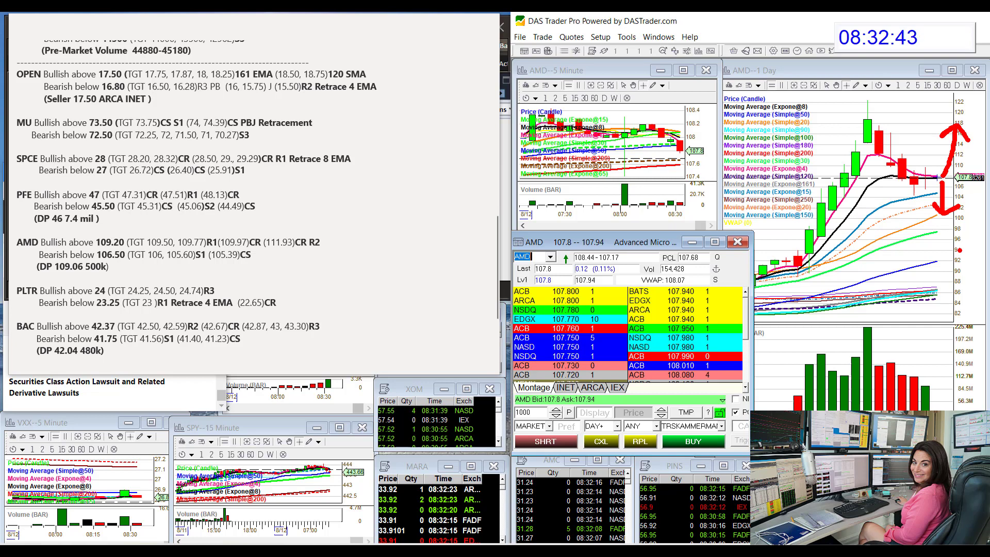
key(Escape)
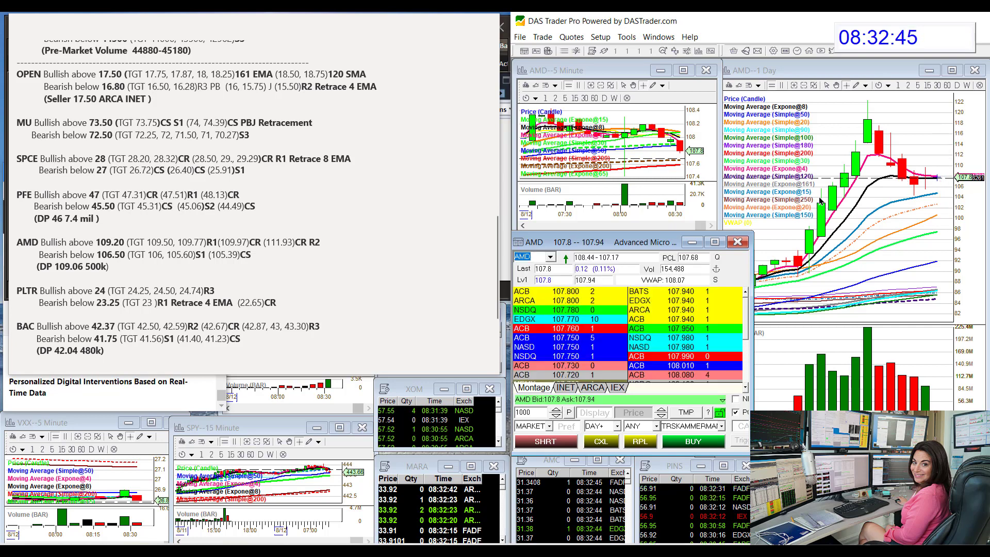
key(BackSpace)
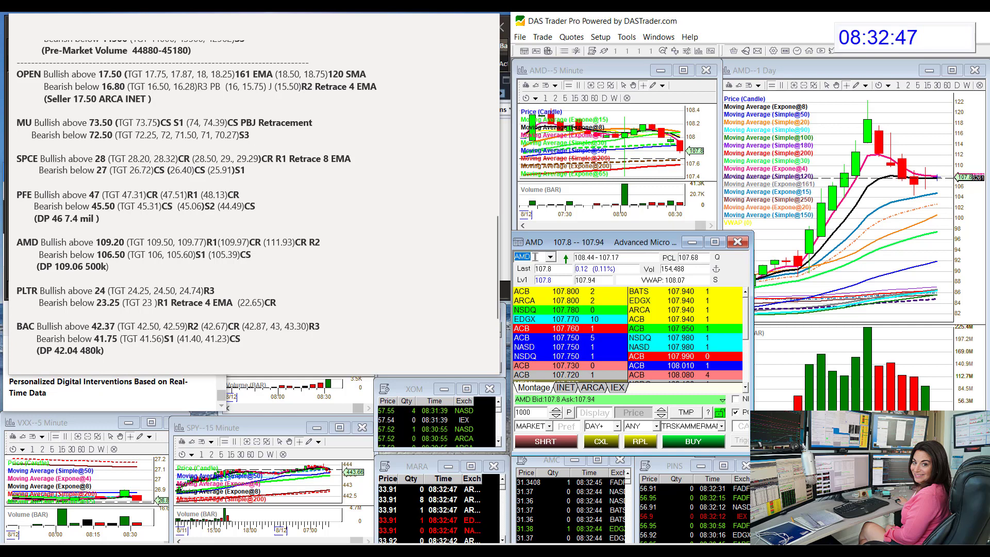
- Load PLTR, zoom its 1 Day chart out for longer history and back in, then refocus the montage
text(PLTR)
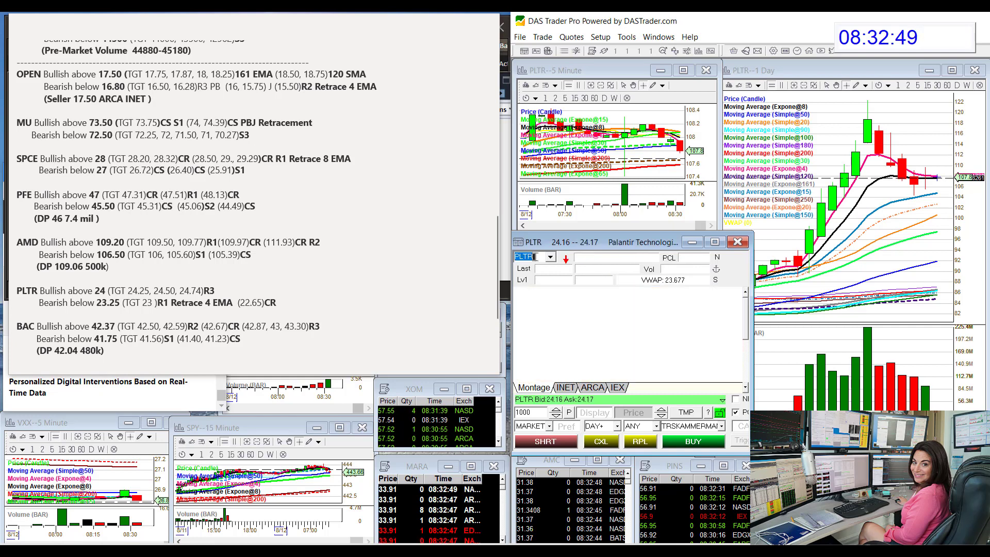
key(Return)
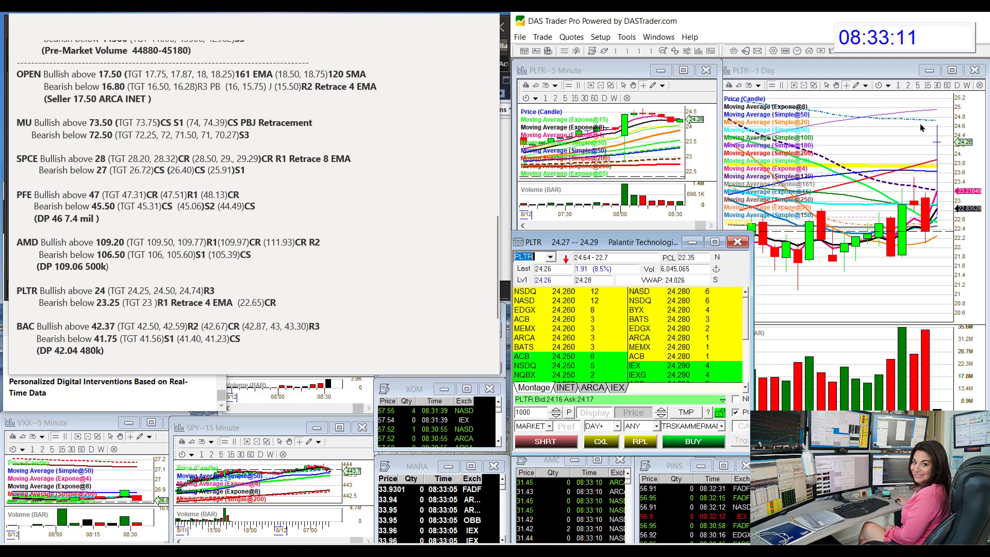
click(804, 87)
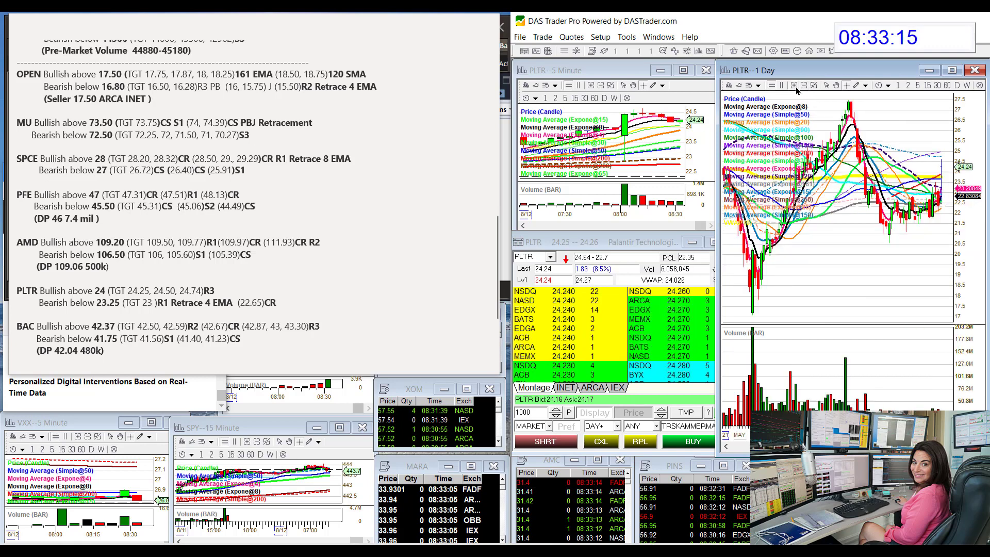
click(794, 86)
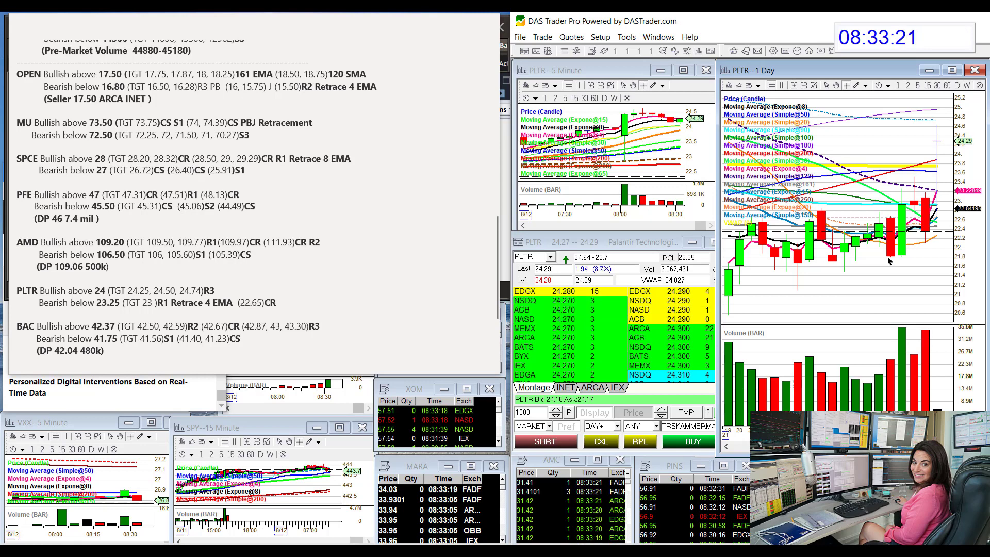
click(538, 257)
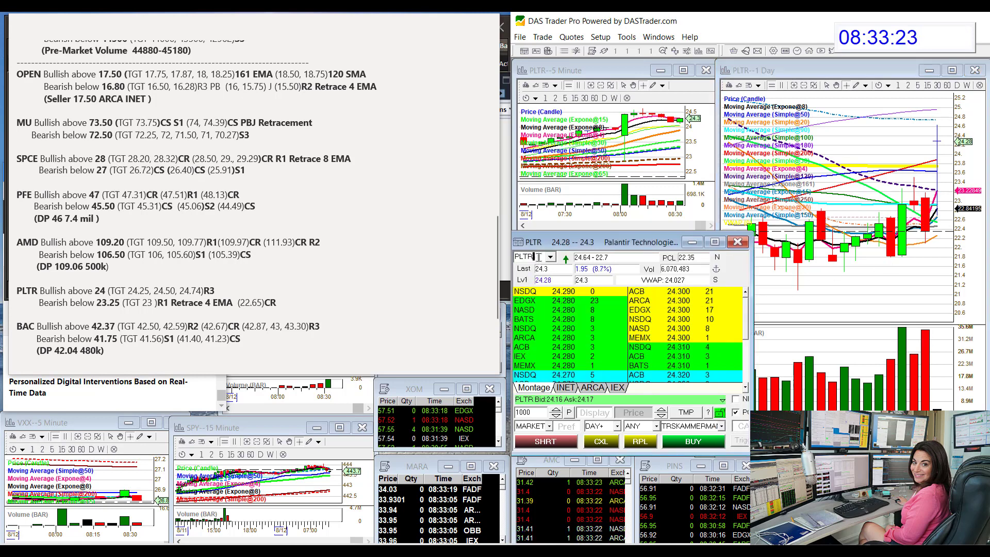
- Replace PLTR with BAC, glance at BAC in thinkorswim, then move thinkorswim aside to reveal DAS
key(BackSpace)
key(BackSpace)
key(BackSpace)
text(BAC)
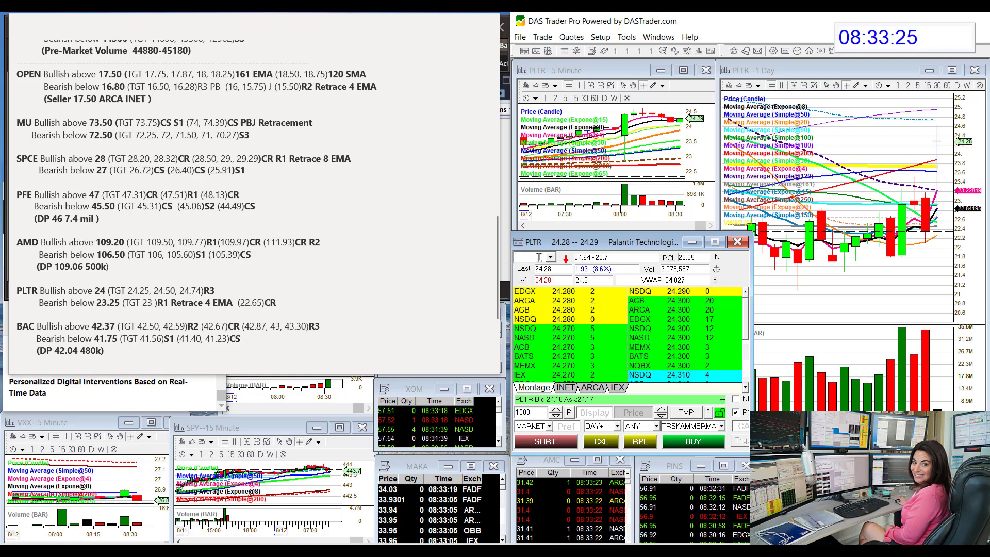
key(Return)
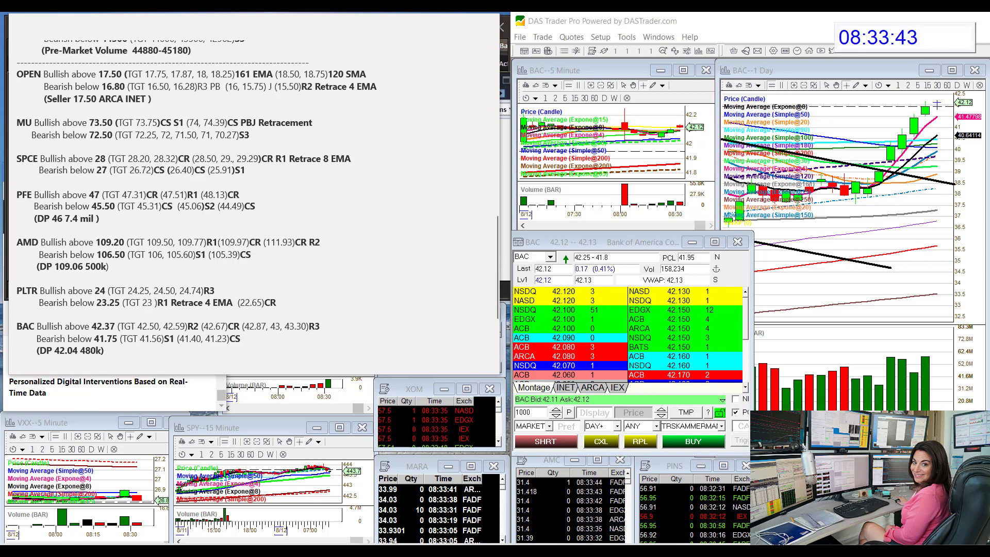
key(alt+Tab)
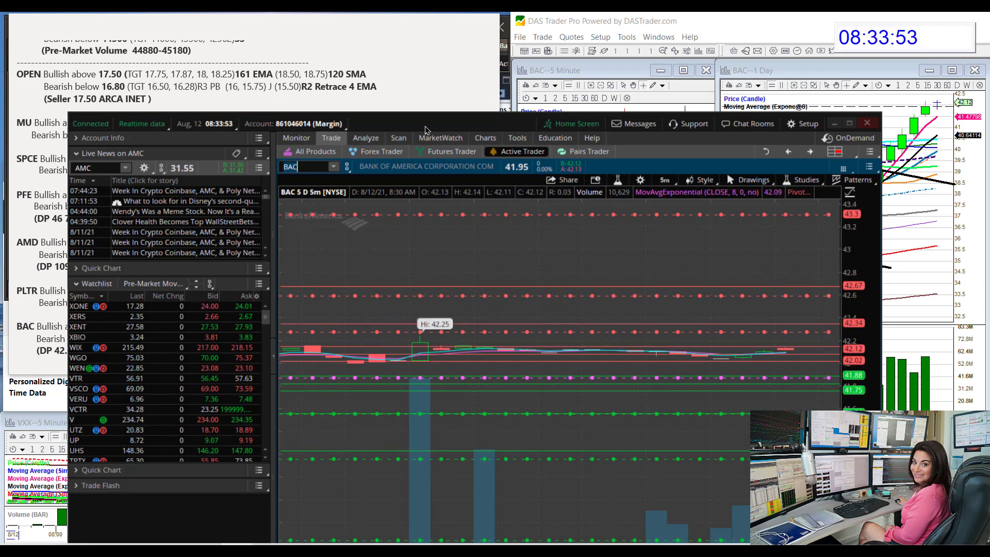
drag(413, 128, 413, 0)
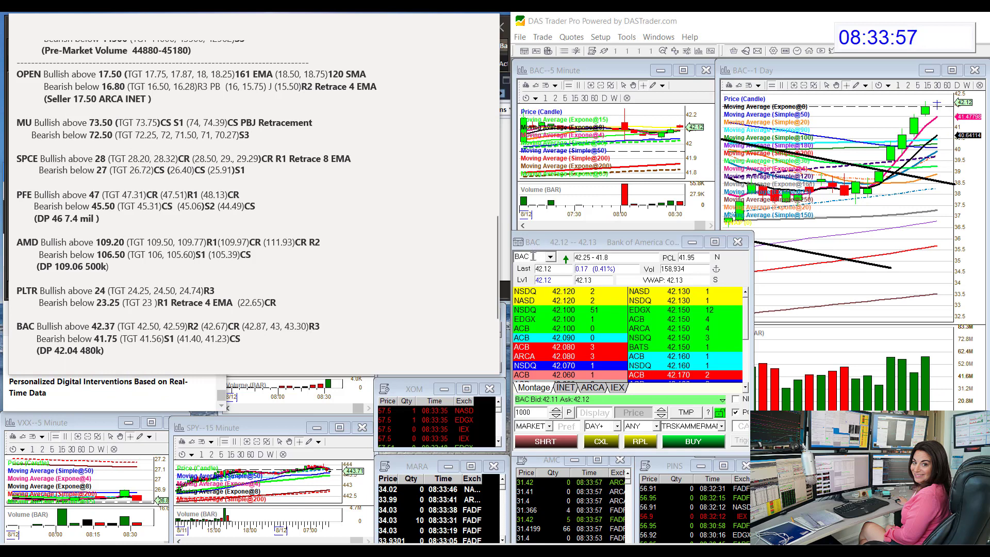
- Replace BAC with AAPL in the montage symbol box to load Apple's quotes and charts
scroll(332, 268, down, 3)
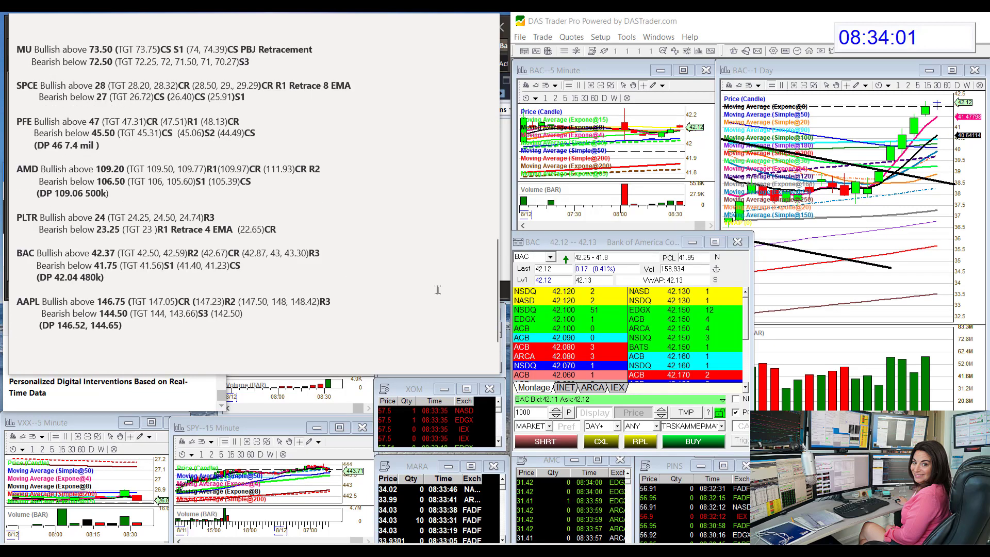
click(542, 256)
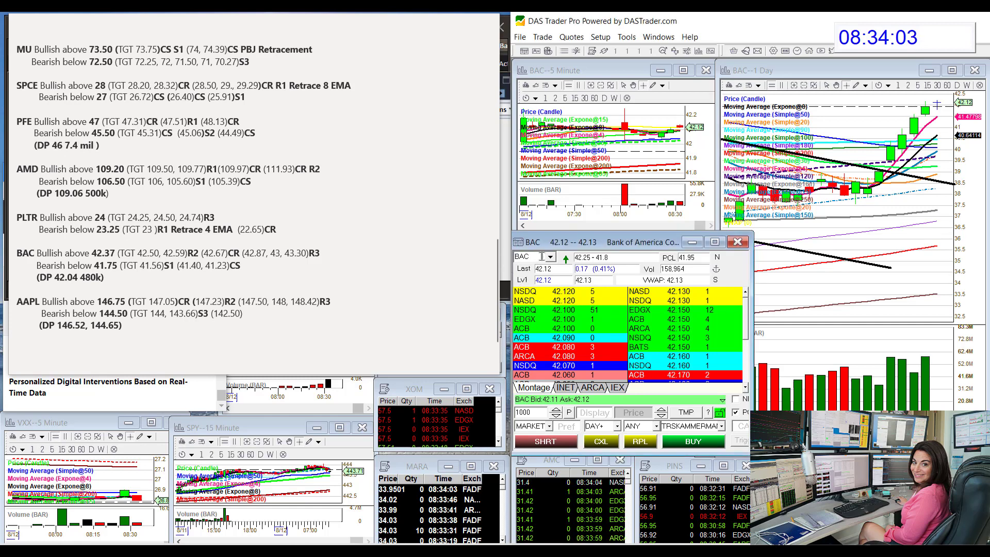
key(BackSpace)
key(BackSpace)
key(BackSpace)
text(AAPL)
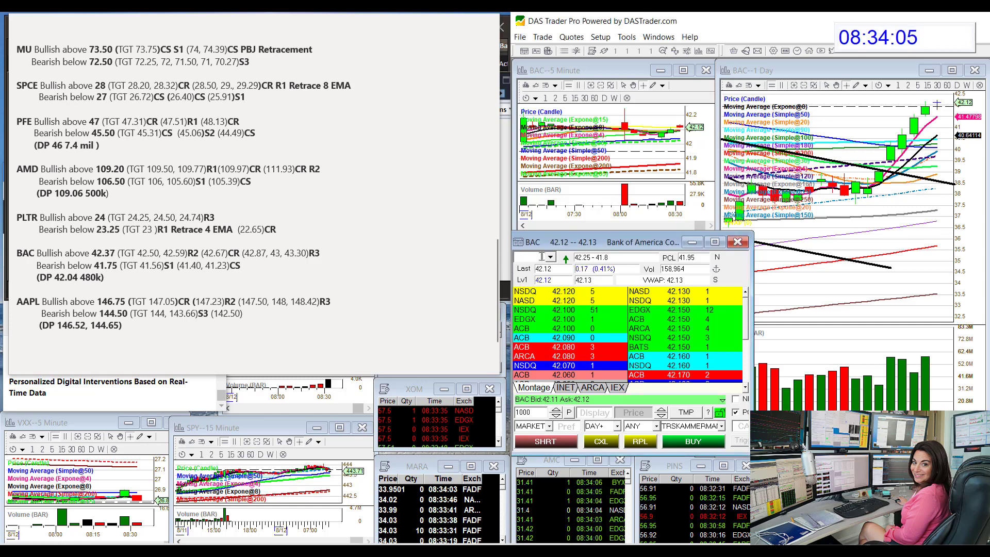
key(Return)
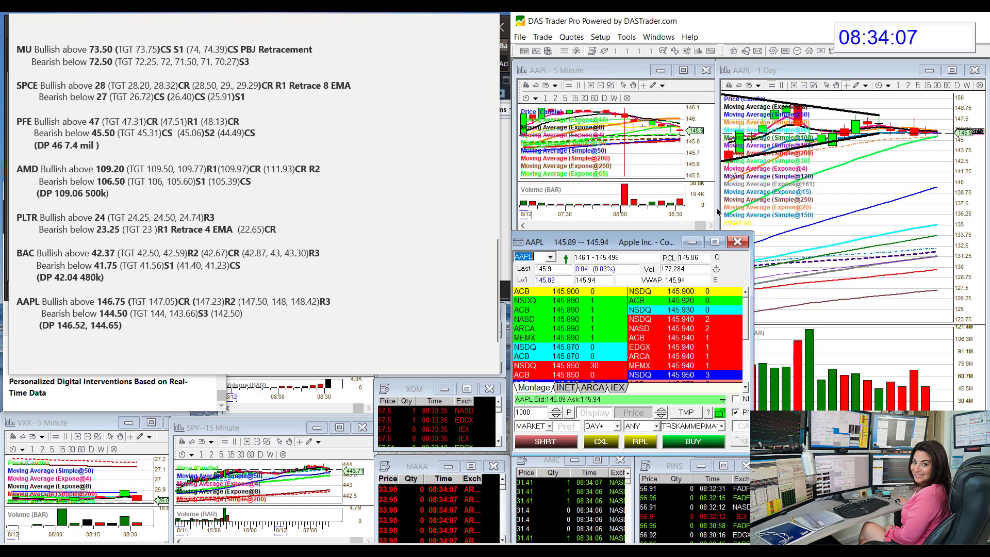
- Draw an upper trendline across the latest candles on the AAPL daily chart showing the narrowing range
click(800, 88)
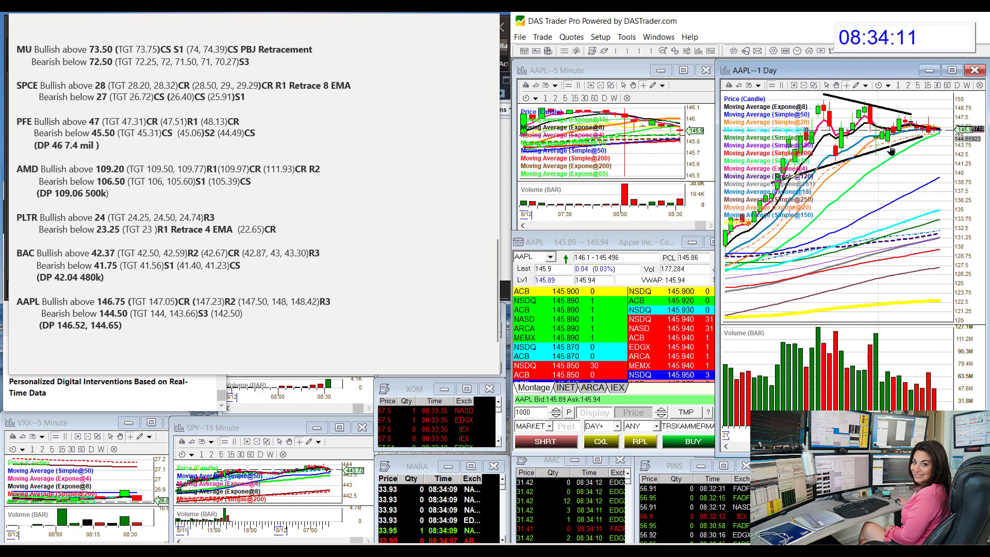
click(913, 145)
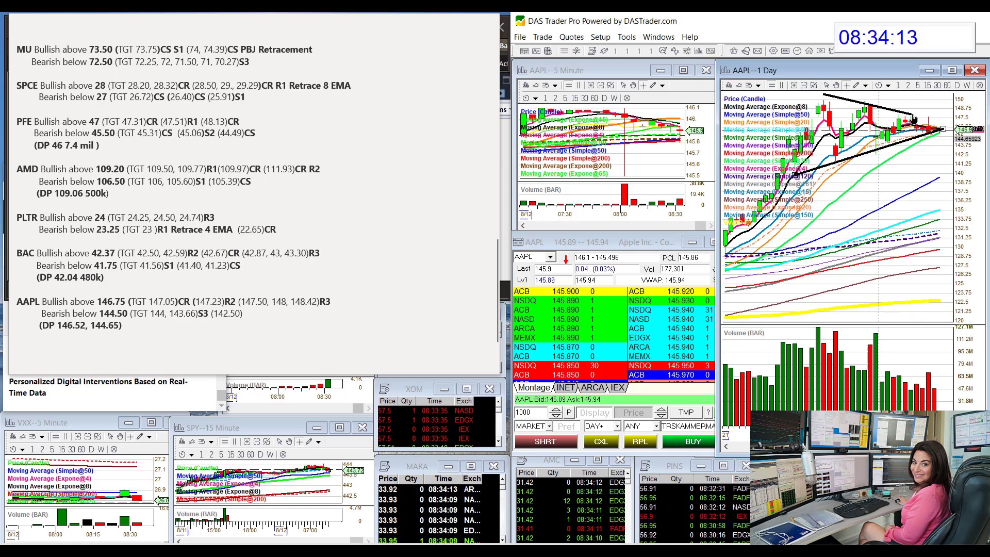
click(952, 129)
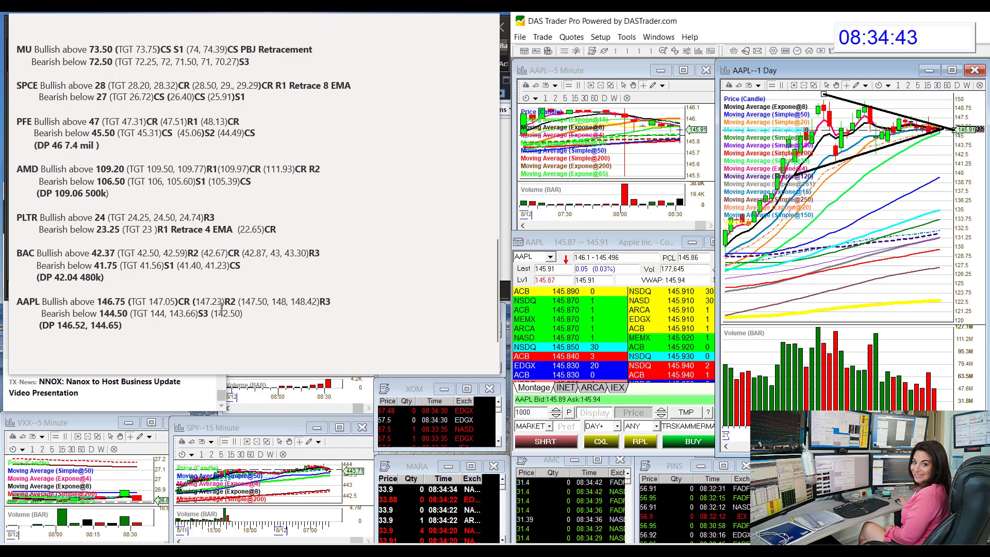
scroll(222, 307, up, 15)
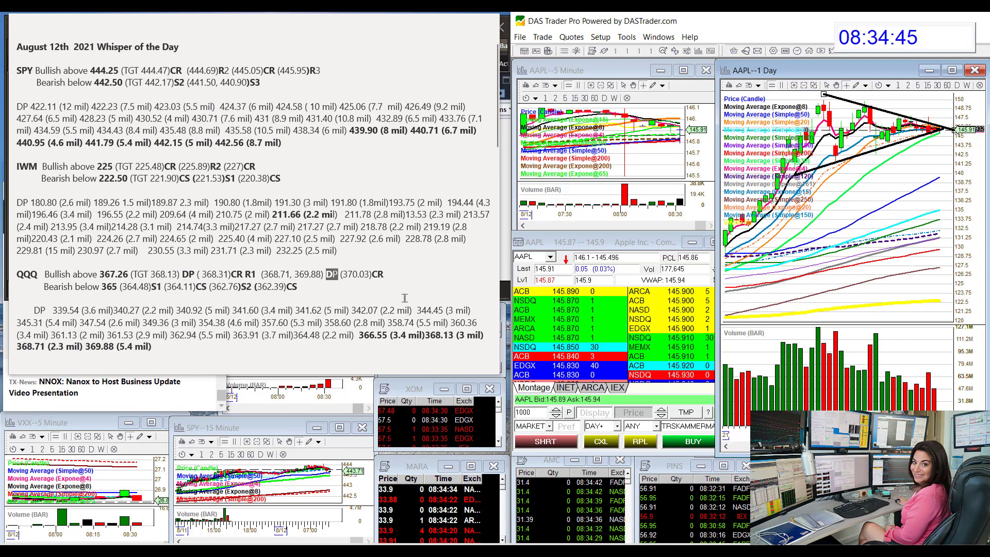